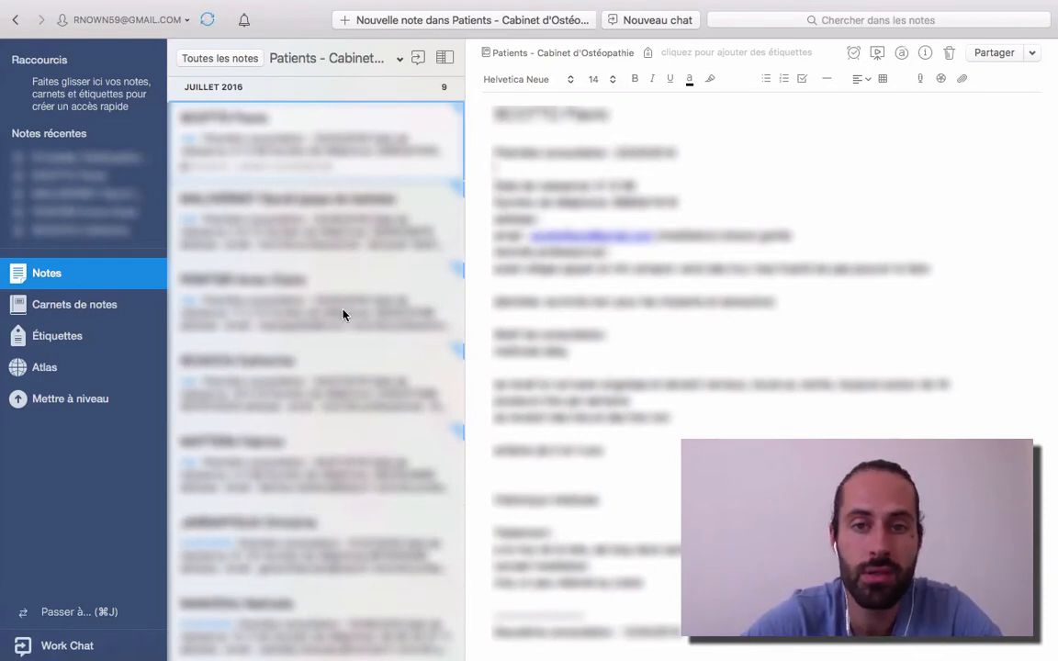
Show the notebooks section and look through the list of patient notes in Patients - Cabinet d'Ostéopathie.
click(91, 310)
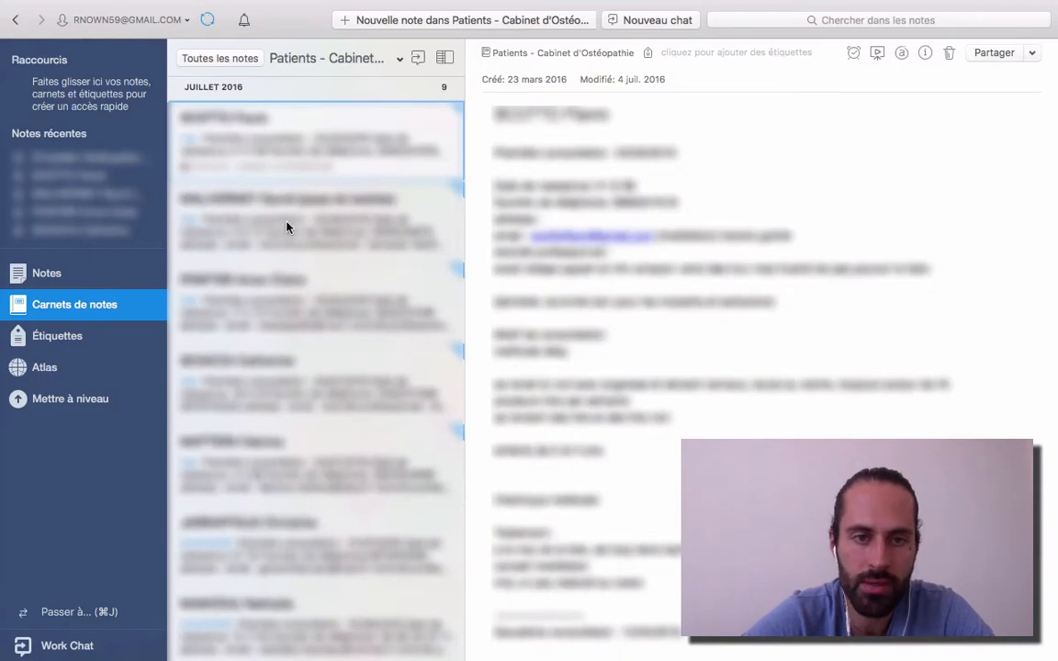
scroll(313, 209, down, 5)
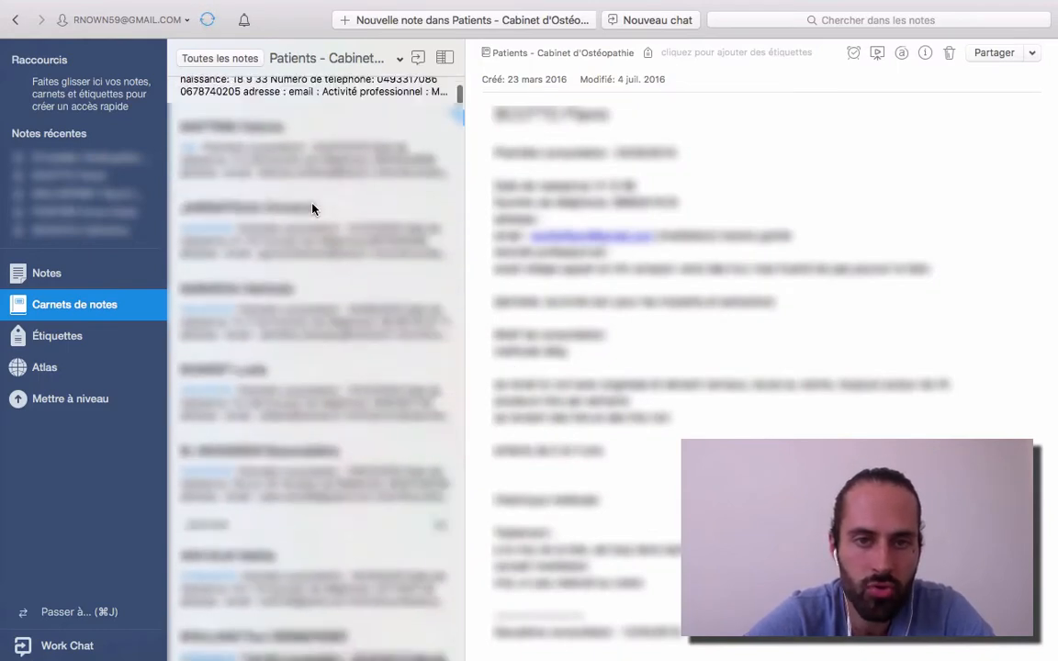
scroll(317, 207, up, 5)
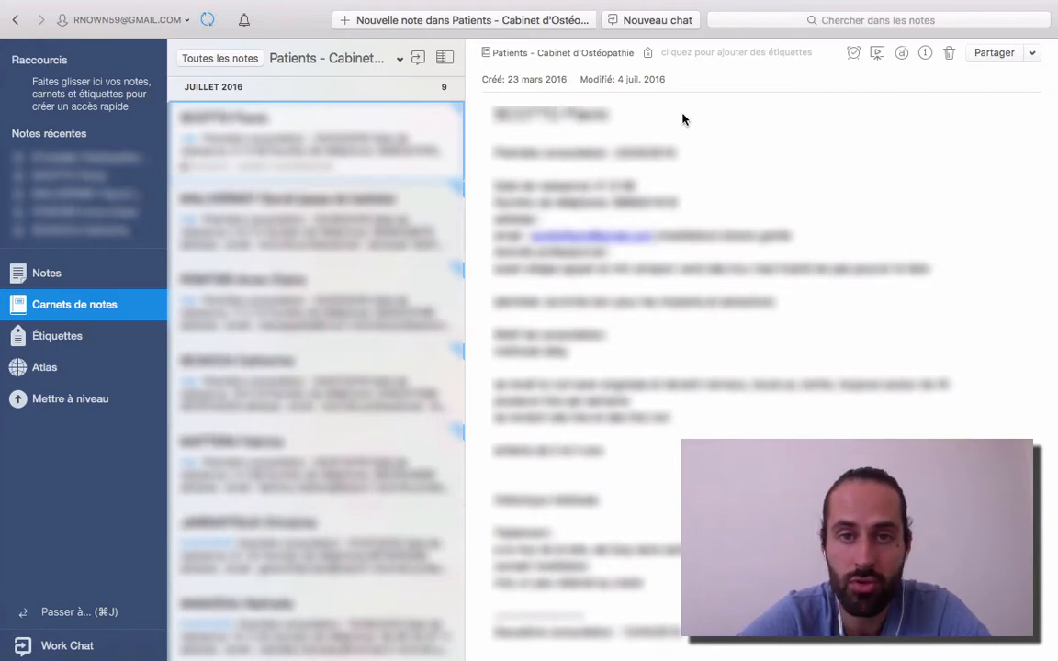
Create a new note in the Patients - Cabinet d'Ostéopathie notebook and title it "Nom Prénom".
click(428, 24)
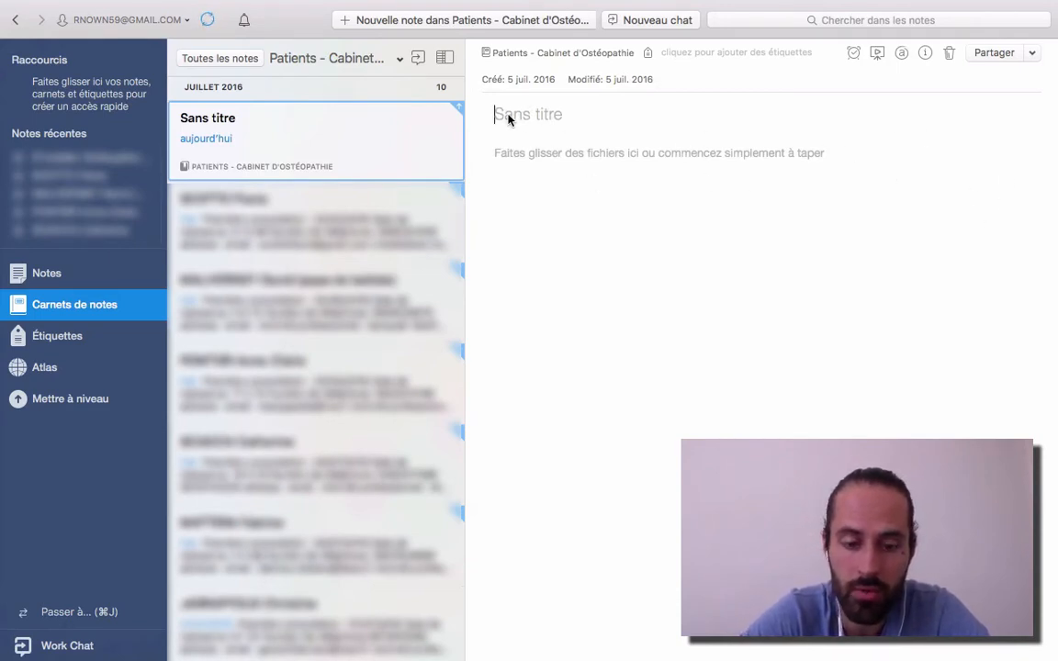
text(Nom Pr&n)
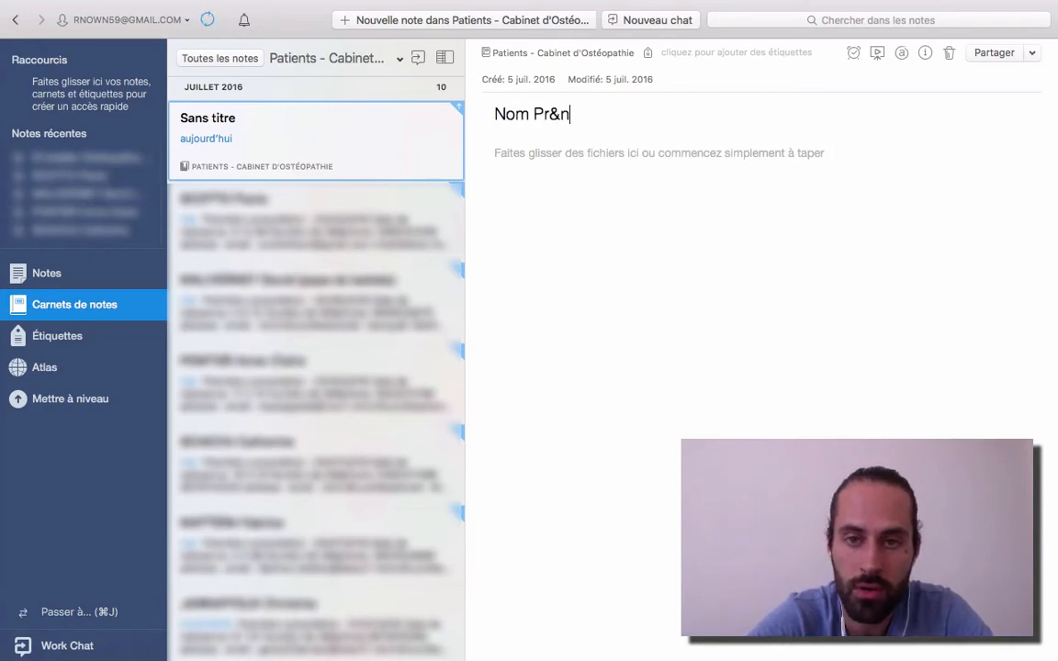
key(BackSpace)
key(BackSpace)
text(énom)
key(Left)
key(Left)
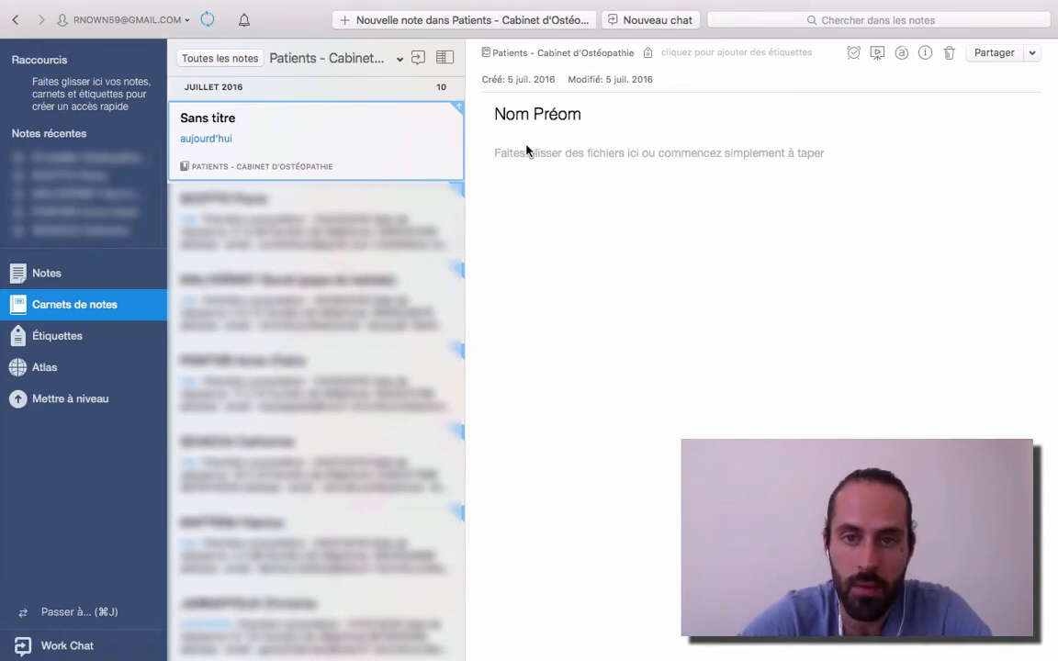
text(n)
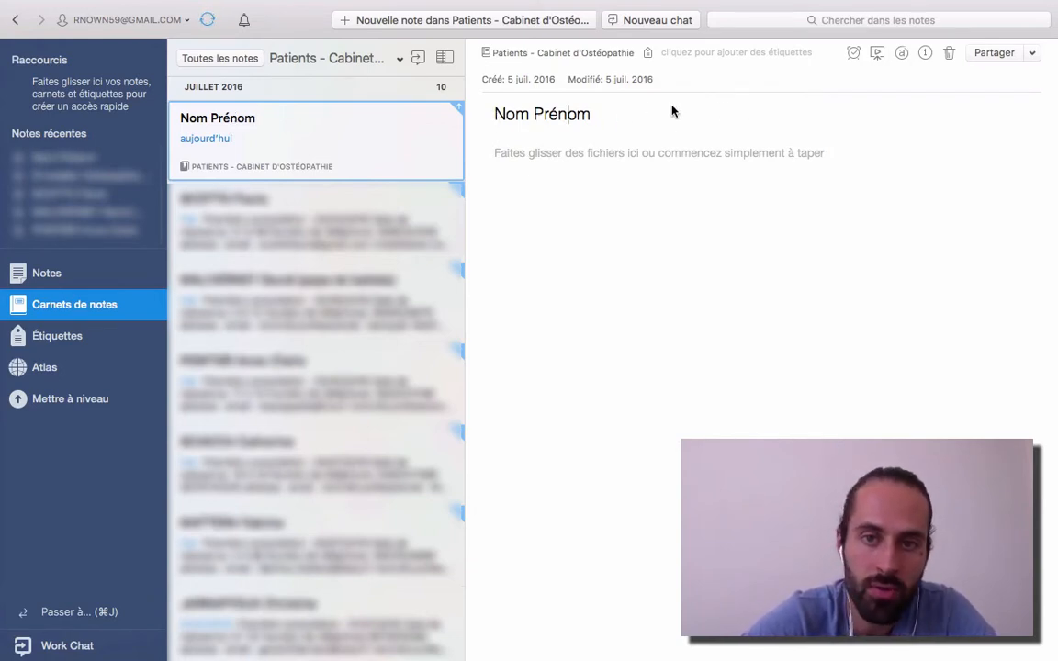
Try adding a phone number after the name in the note title, and remove it again.
click(598, 113)
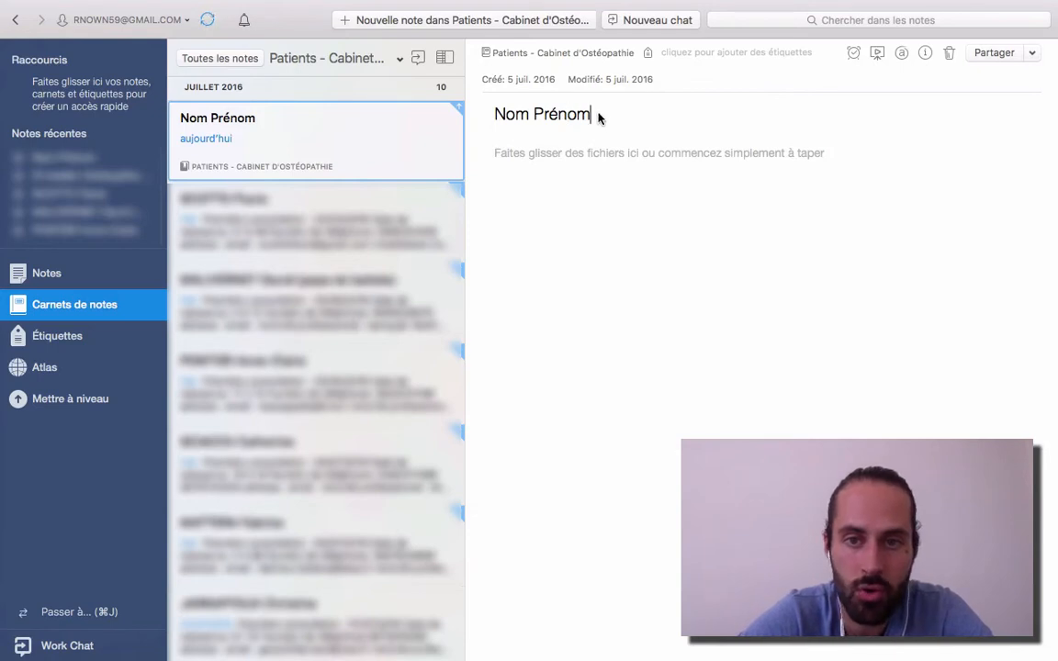
key(super+a)
click(618, 121)
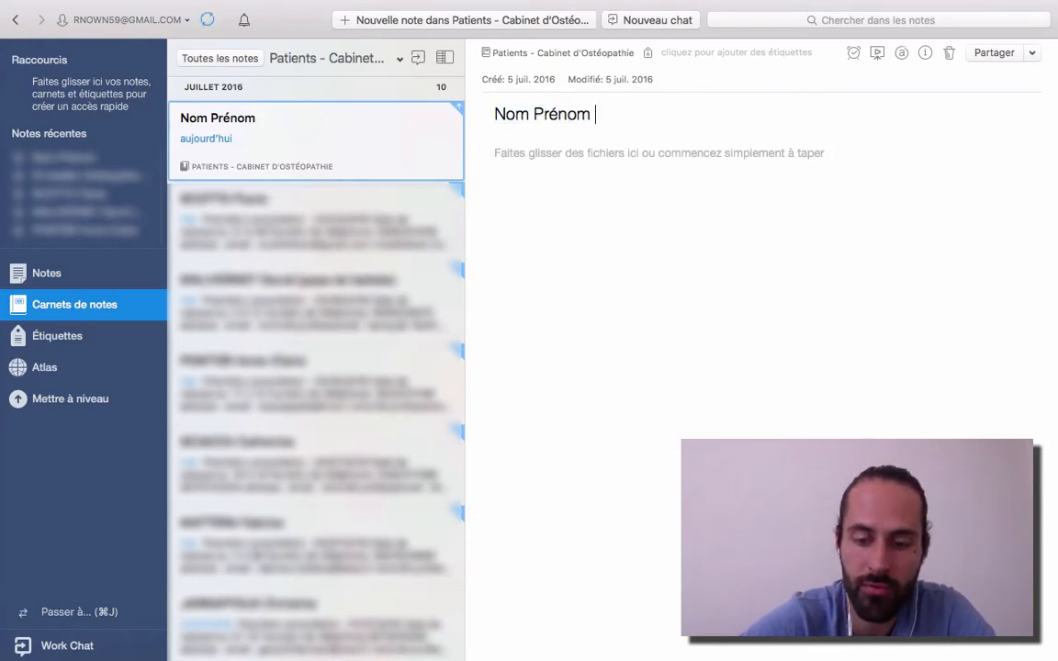
text(0666666666)
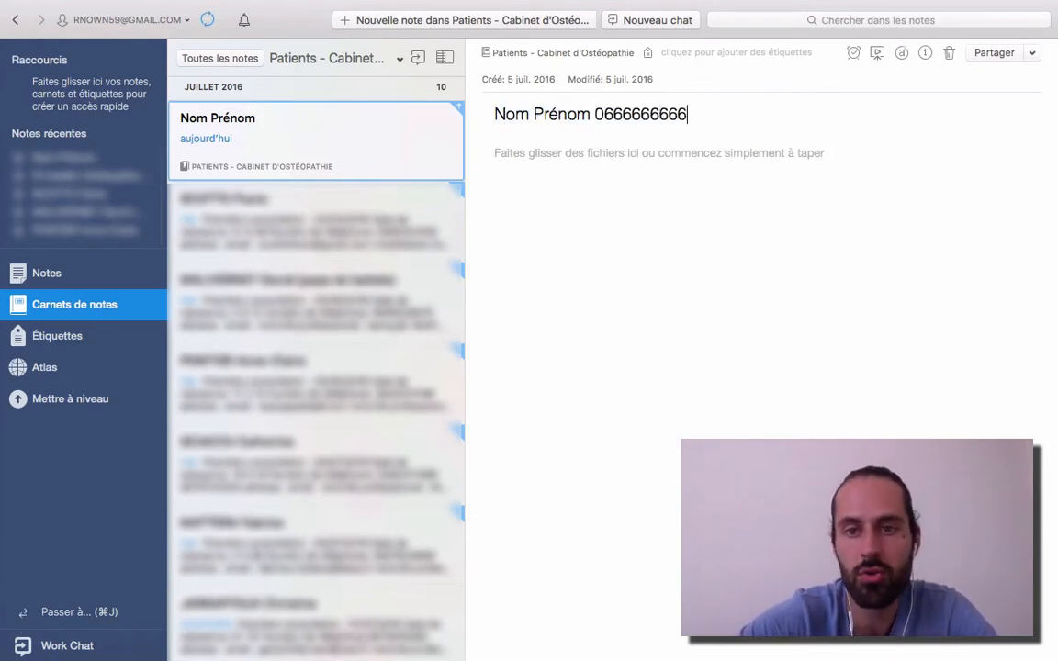
drag(699, 124, 597, 120)
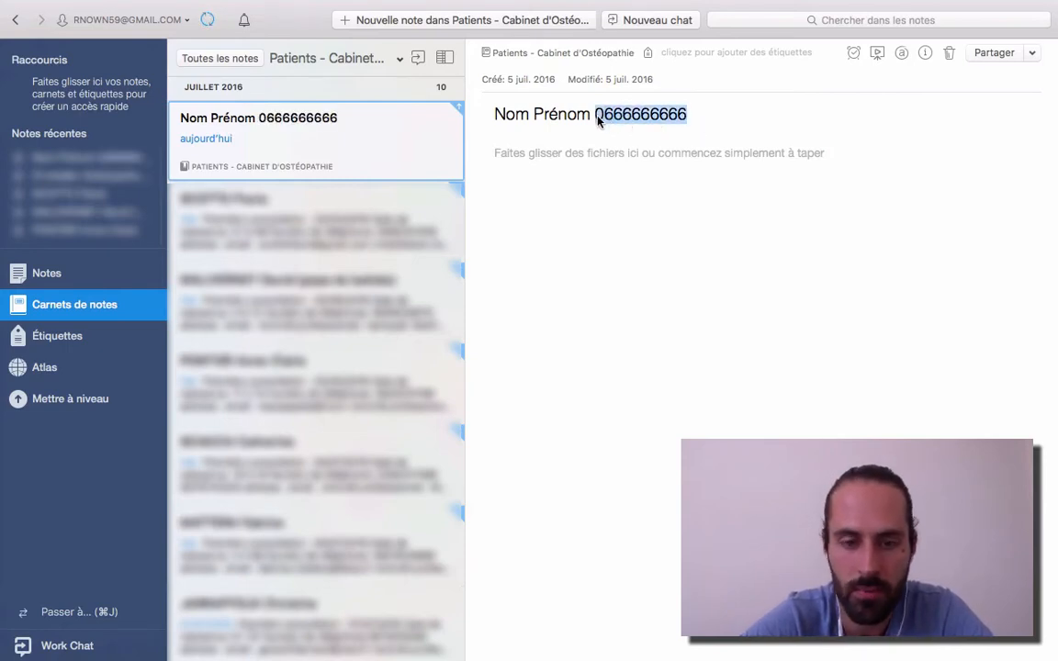
key(BackSpace)
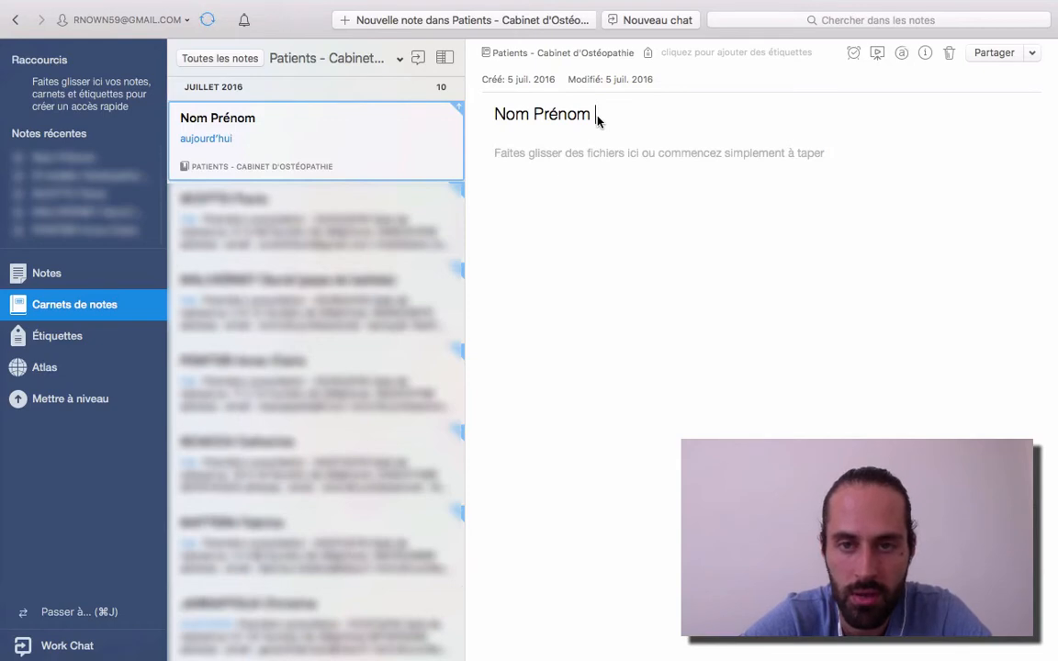
Insert the first-consultation template into the note body with the text-expansion shortcut new".
click(597, 178)
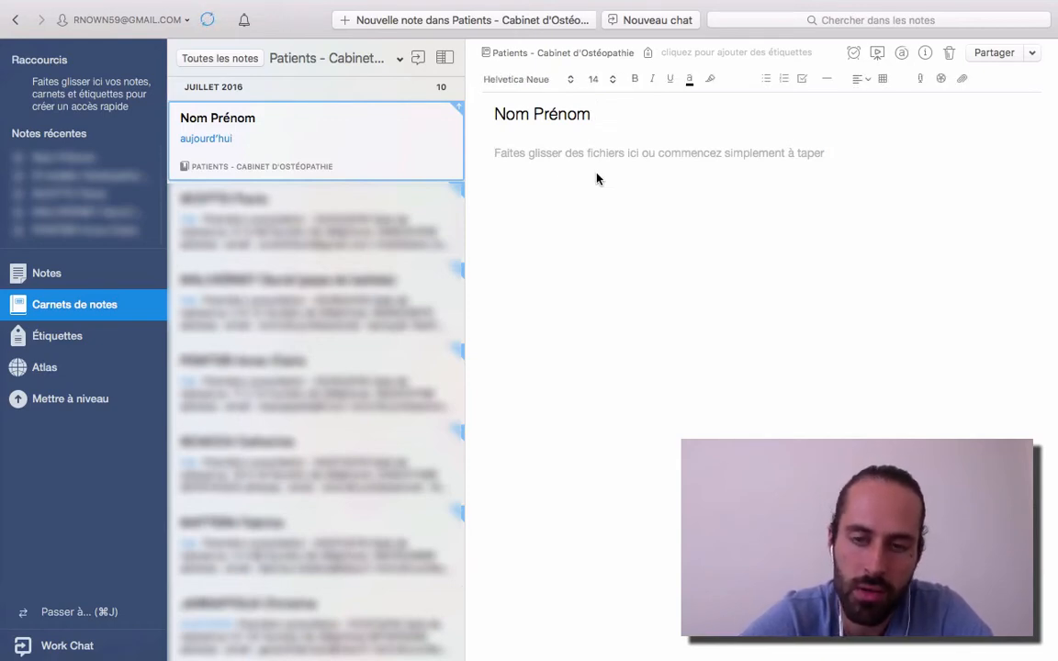
text(new)
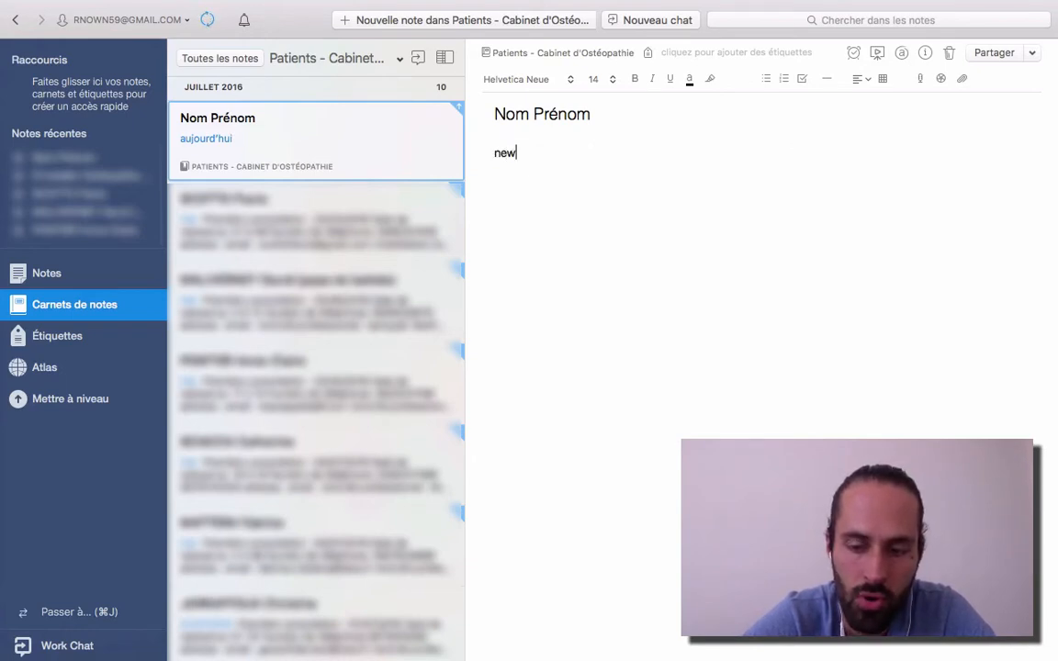
text(")
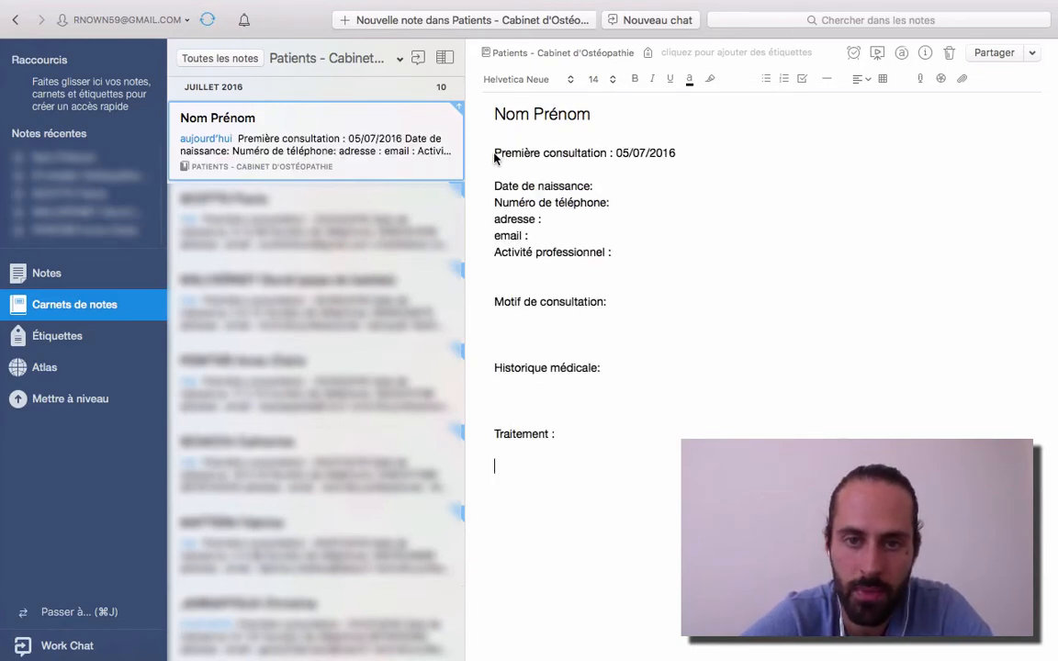
Review the inserted template text, highlighting the "Première consultation" label and its date.
drag(496, 157, 560, 436)
click(661, 291)
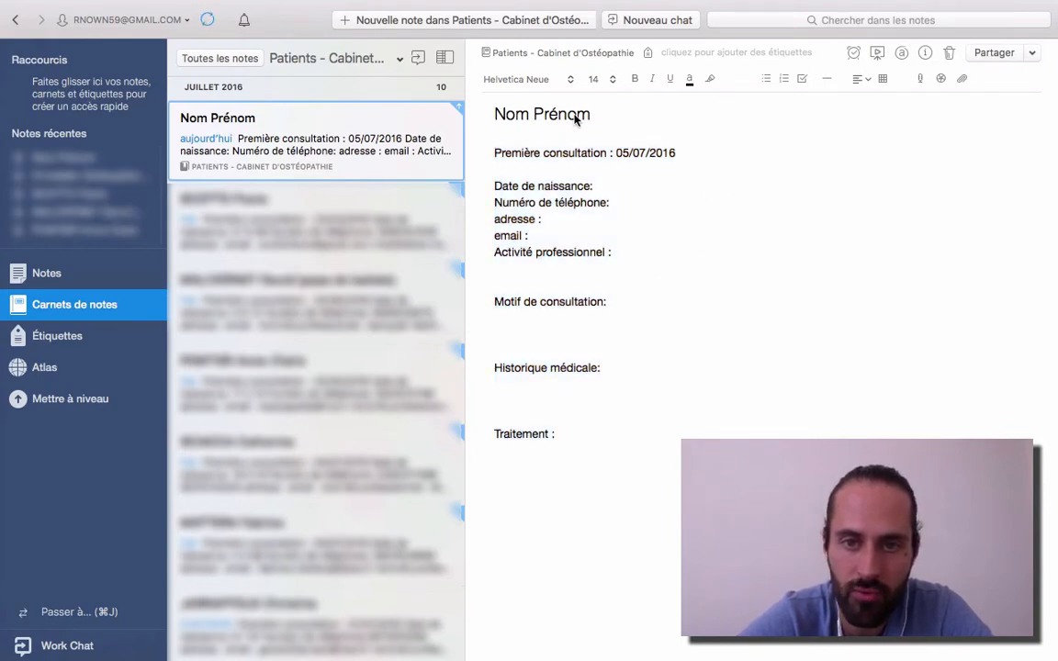
click(497, 154)
drag(496, 154, 604, 162)
drag(615, 158, 678, 156)
click(614, 157)
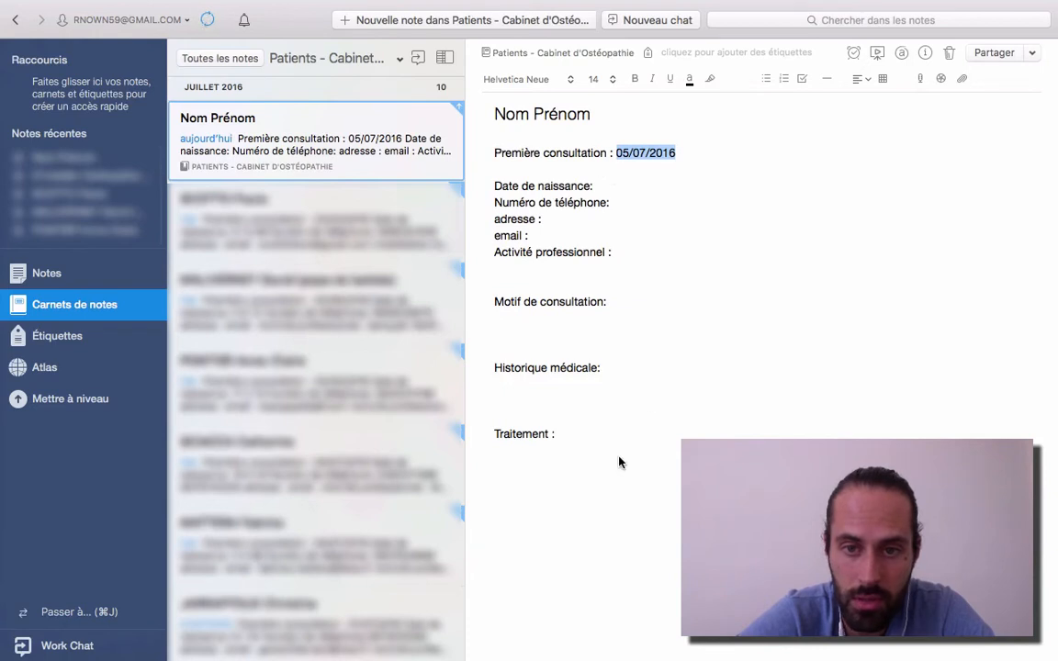
Fill in the patient's phone number after "Numéro de téléphone" in the note.
click(610, 200)
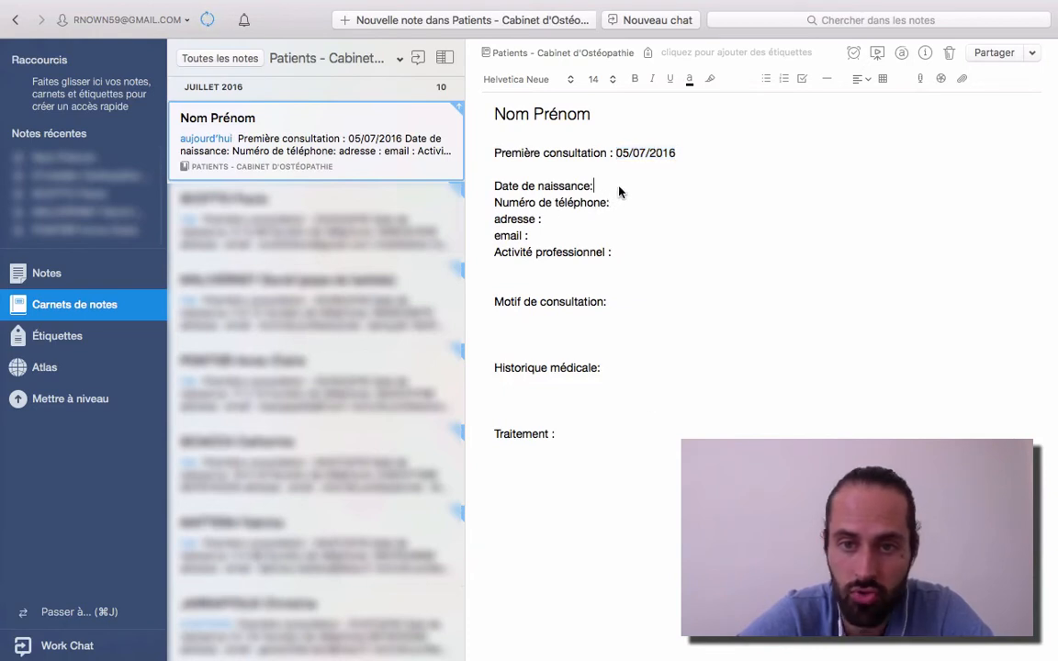
text(0666666666)
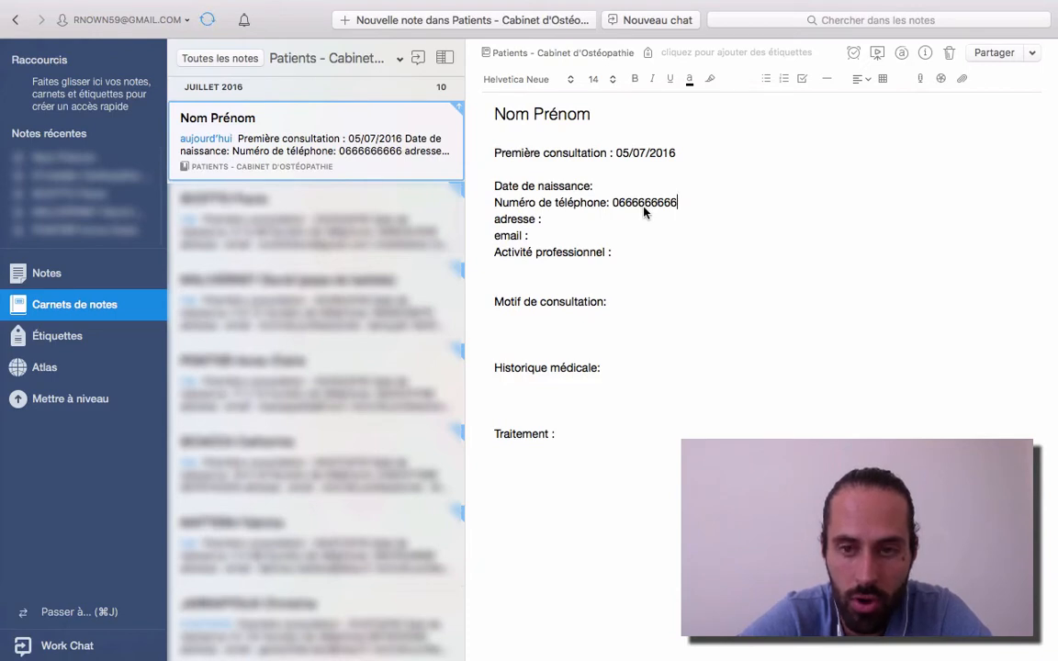
double_click(613, 210)
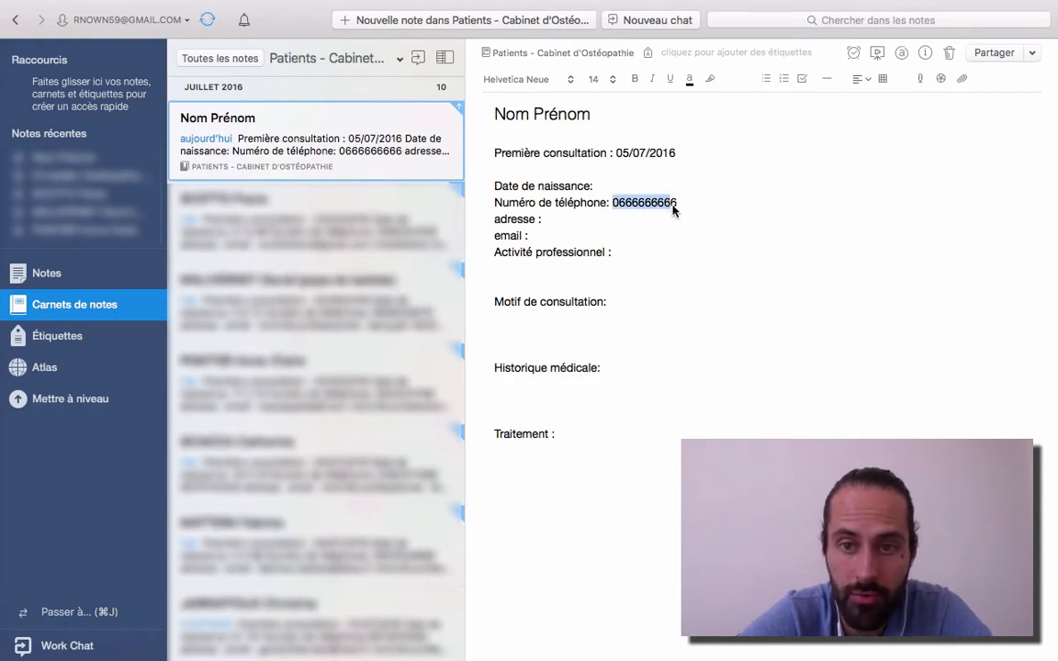
Examine the template's remaining fields, from address and email down to the consultation reason, medical history and treatment sections.
click(598, 221)
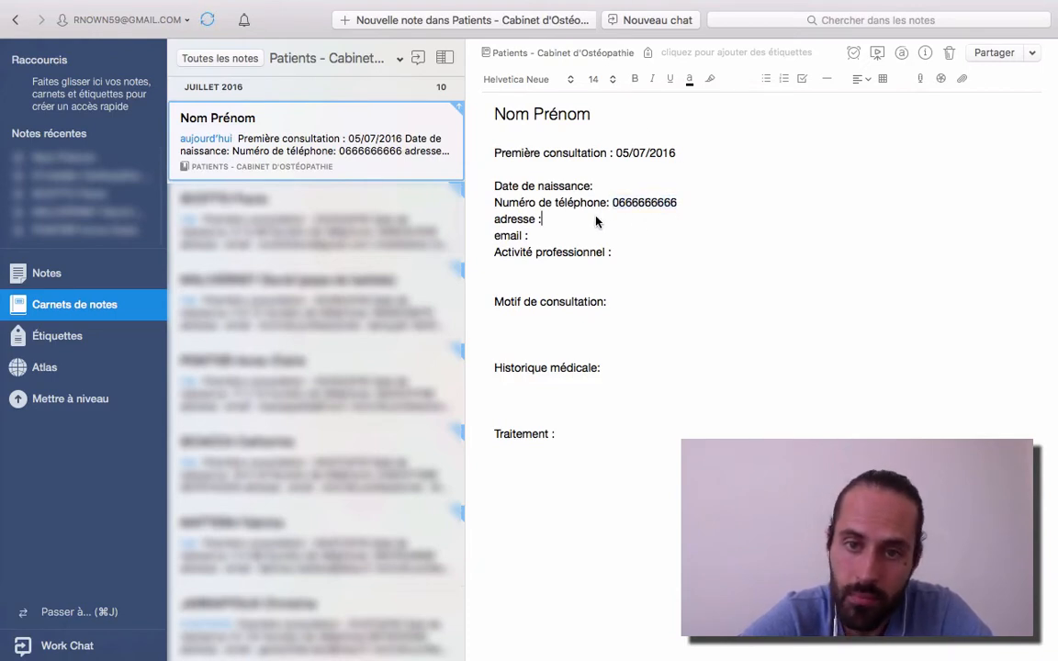
click(572, 236)
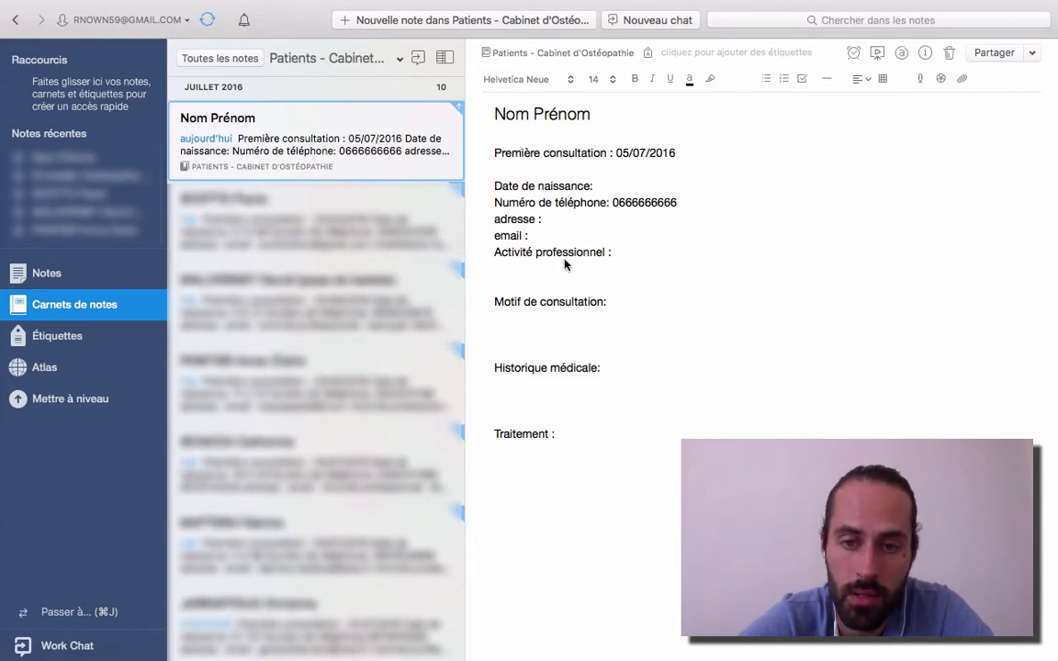
click(568, 317)
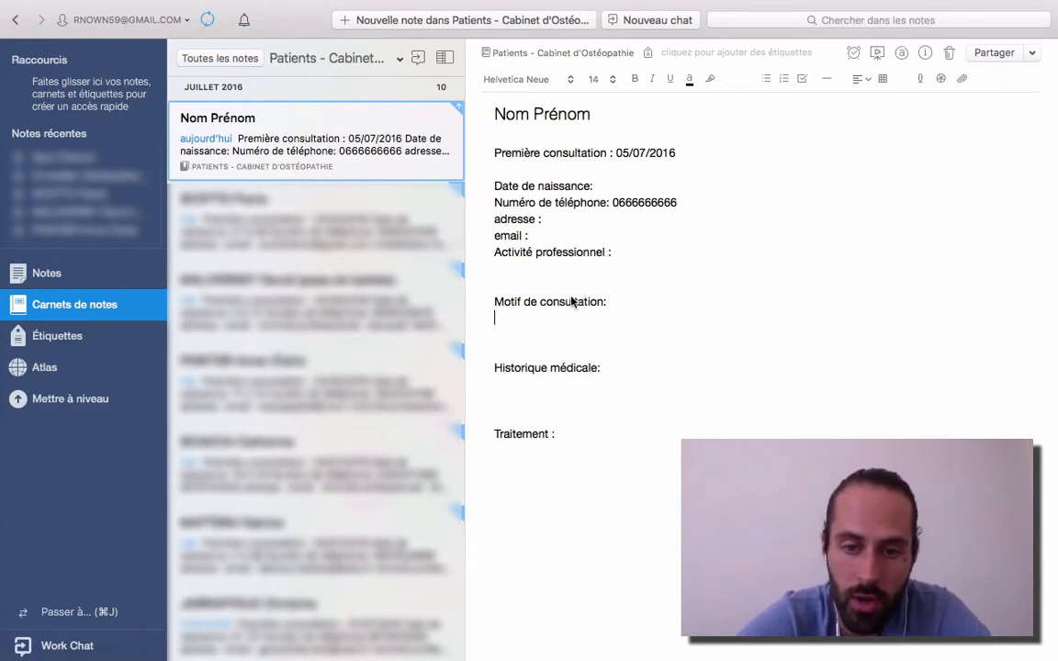
click(568, 397)
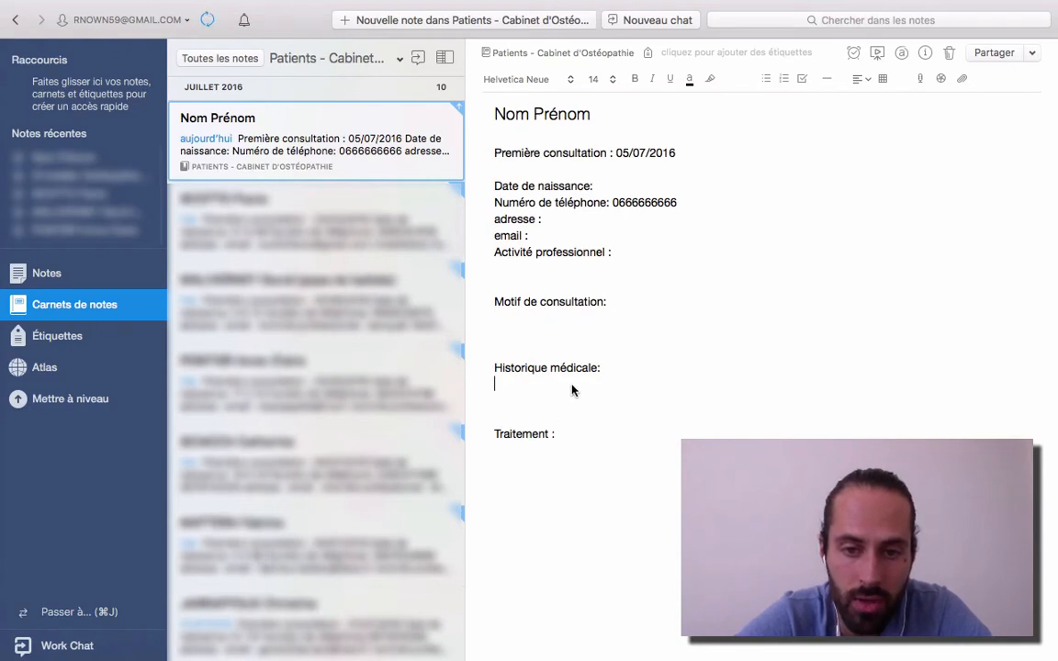
drag(565, 388, 602, 425)
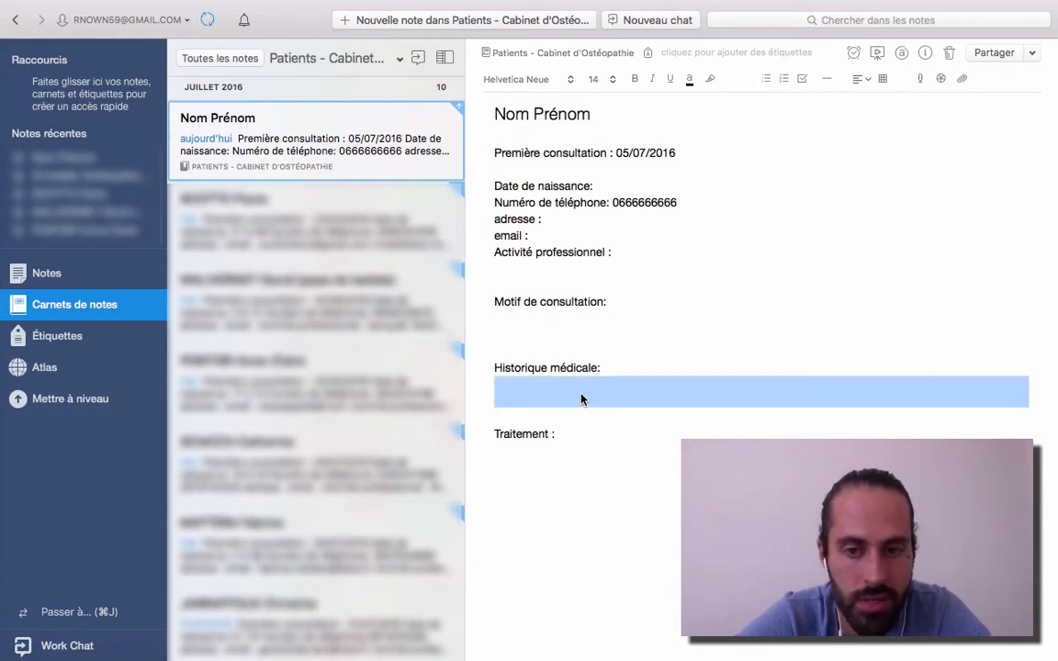
click(582, 406)
click(550, 450)
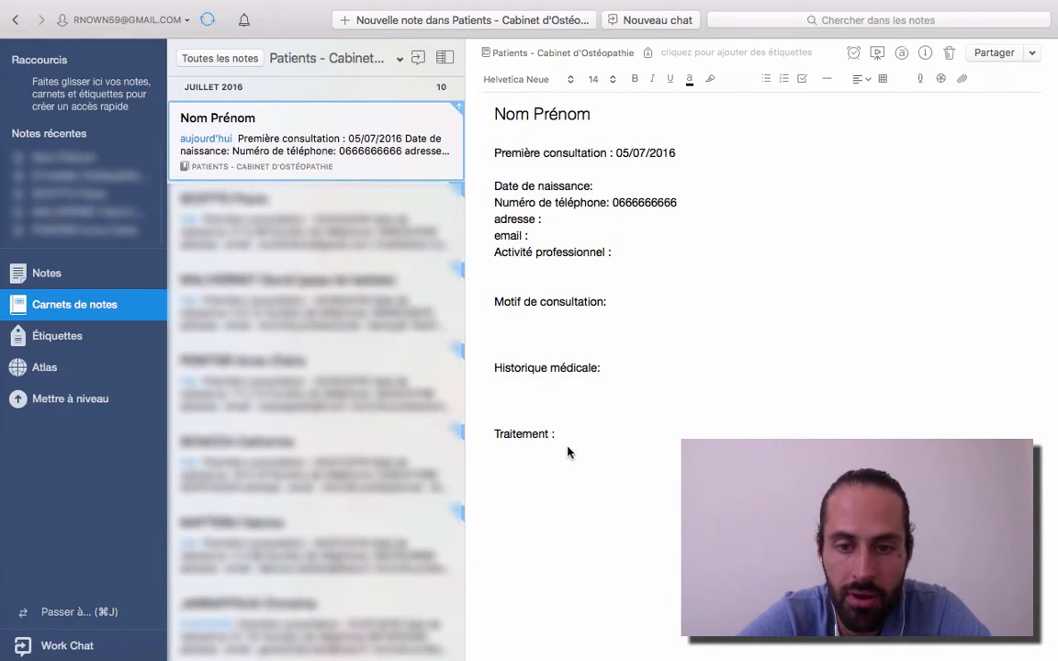
drag(541, 451, 564, 530)
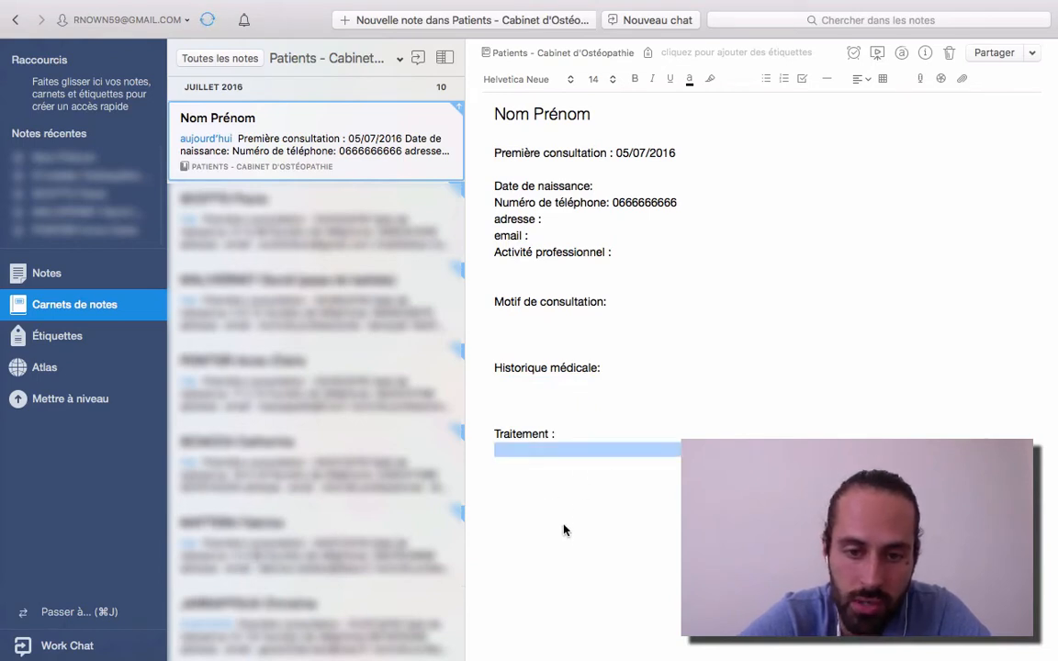
click(550, 452)
drag(551, 452, 556, 531)
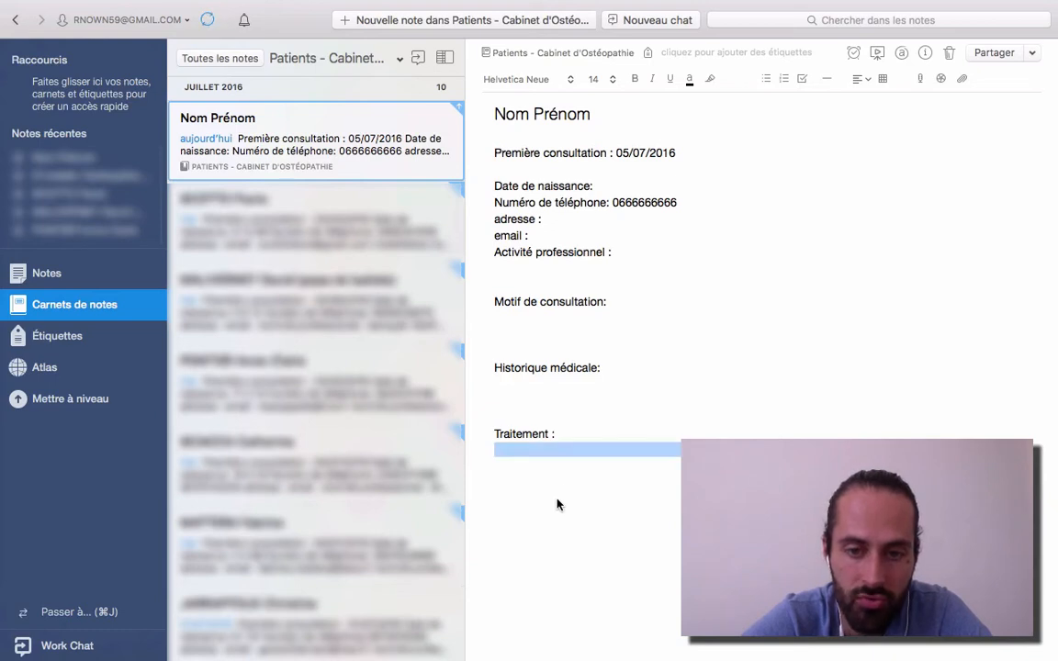
click(558, 450)
drag(557, 450, 563, 508)
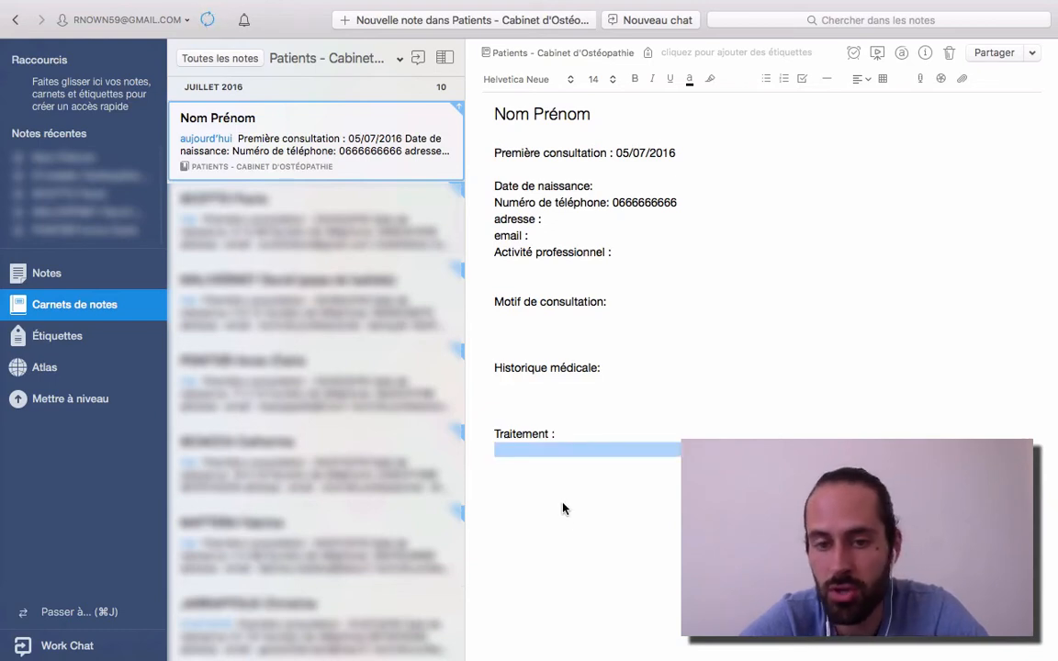
click(600, 463)
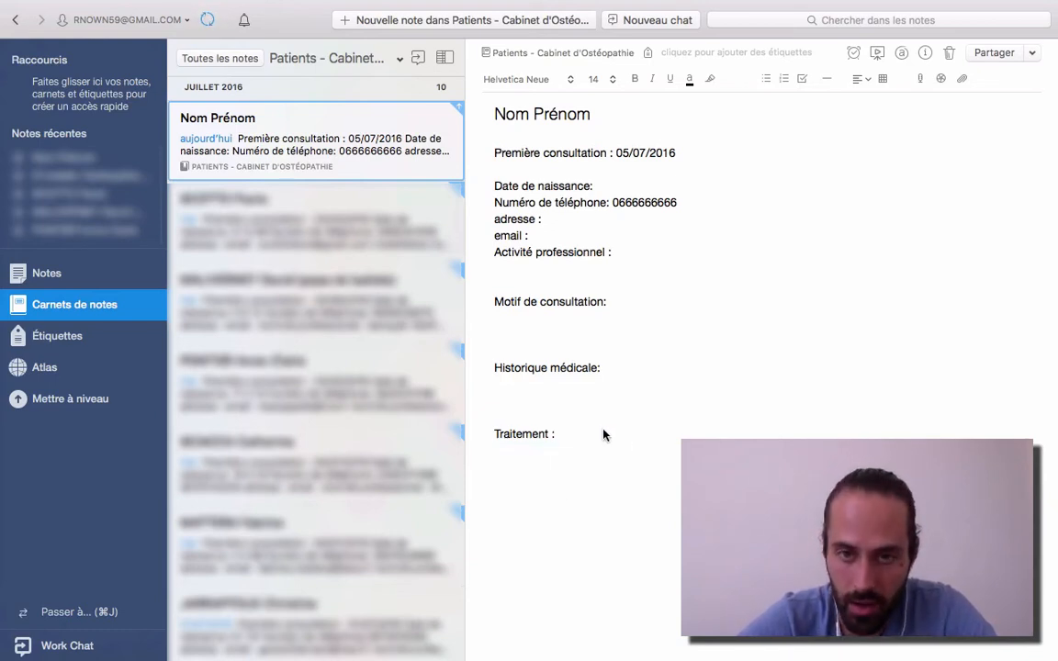
click(603, 433)
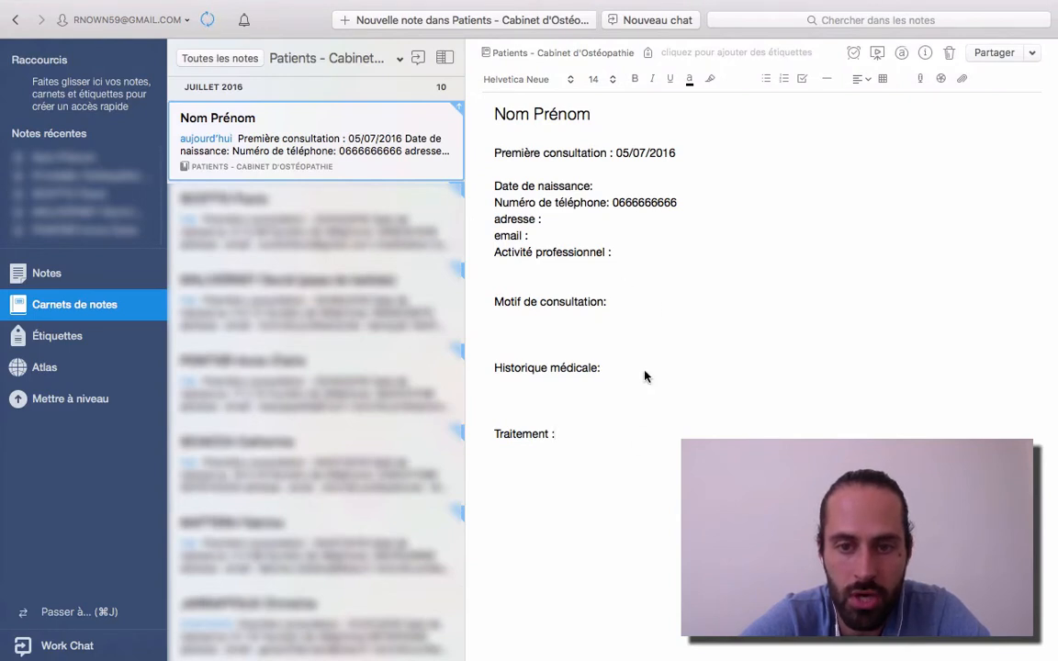
click(591, 338)
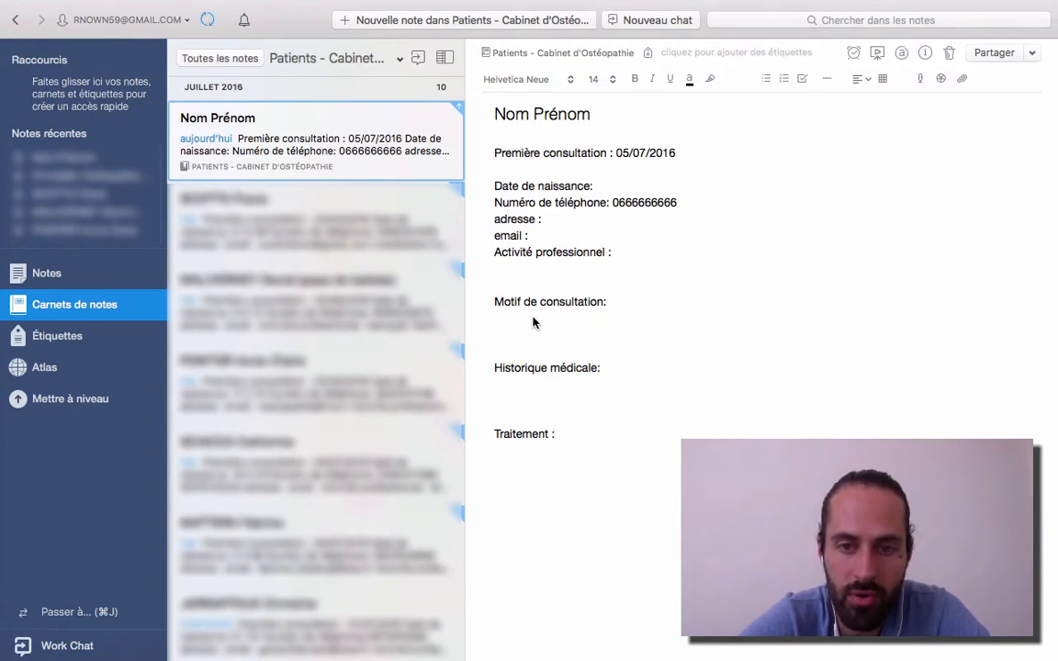
click(533, 322)
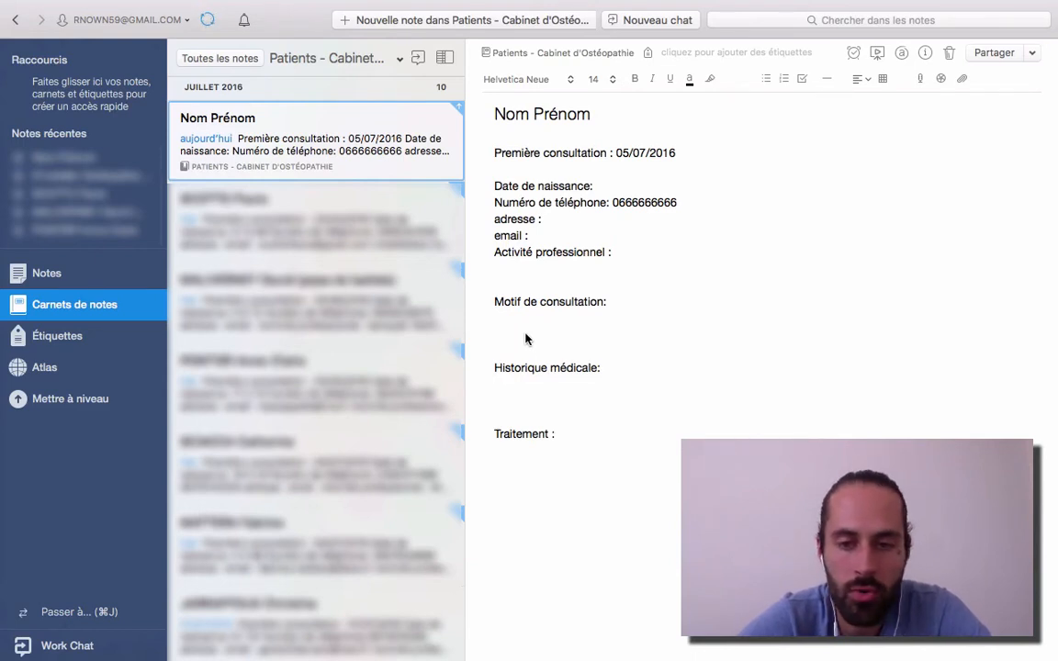
click(560, 474)
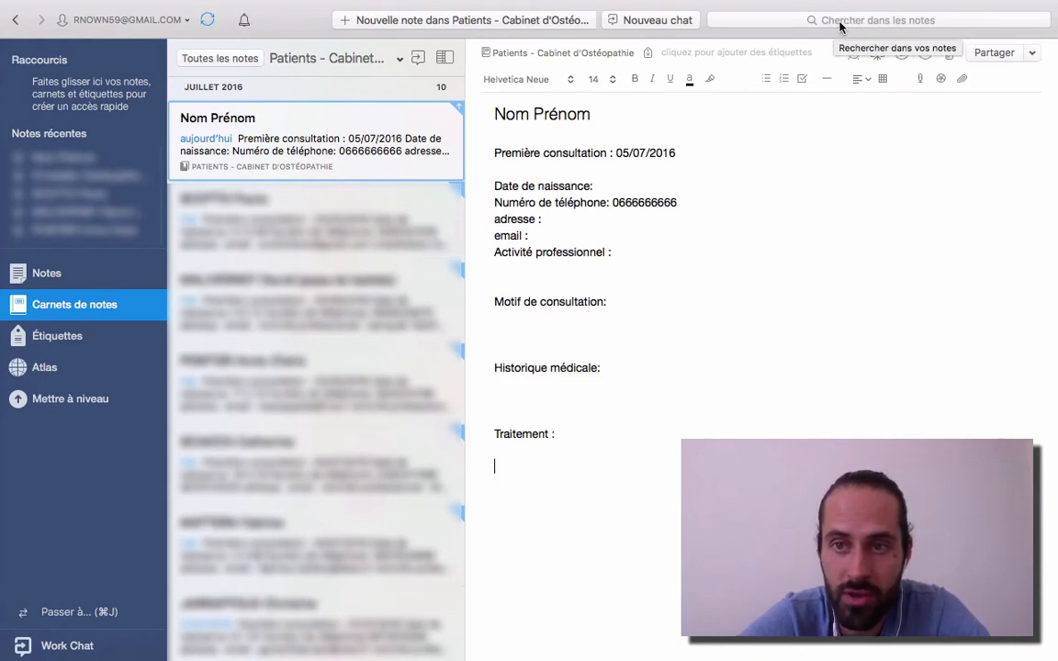
click(218, 120)
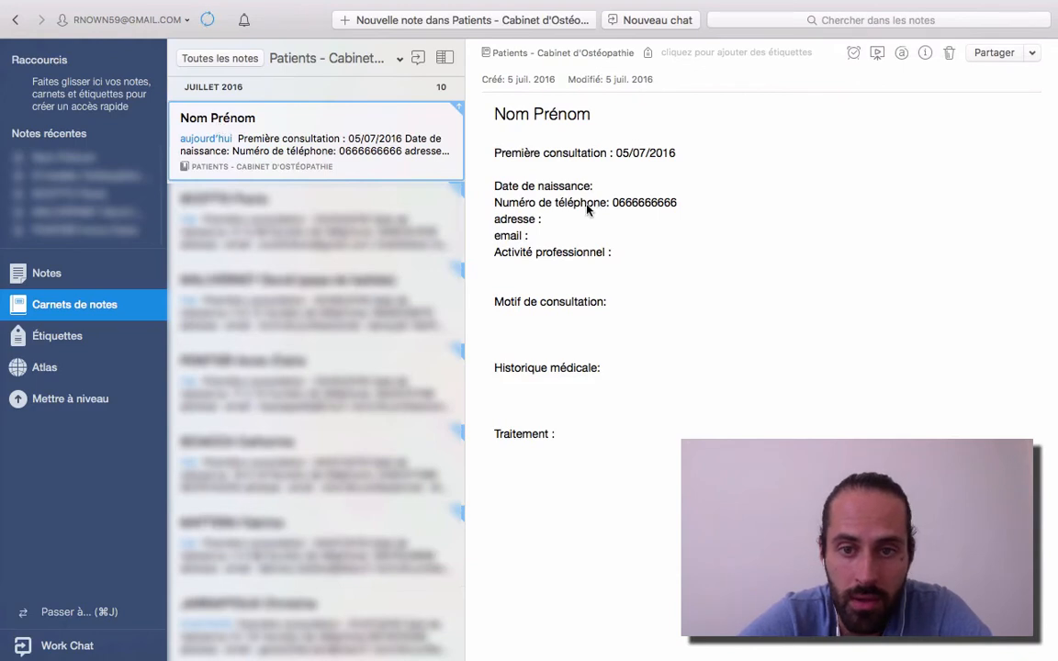
Insert the follow-up consultation template below the note's treatment section with the abbreviation "suivi*" and highlight the inserted block.
click(605, 235)
click(591, 470)
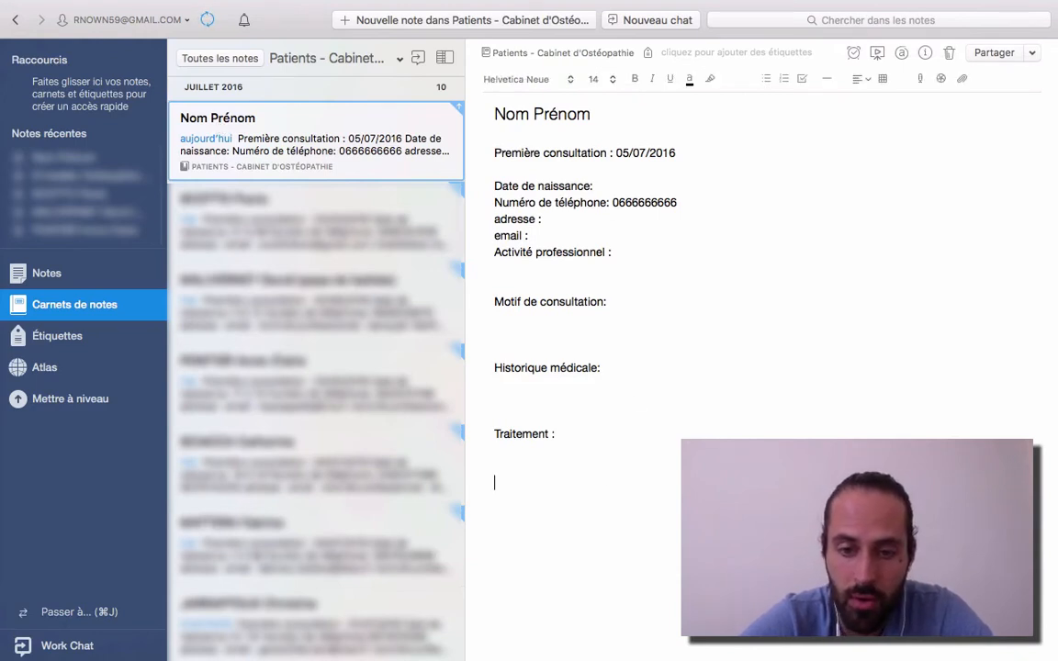
text(suivi*)
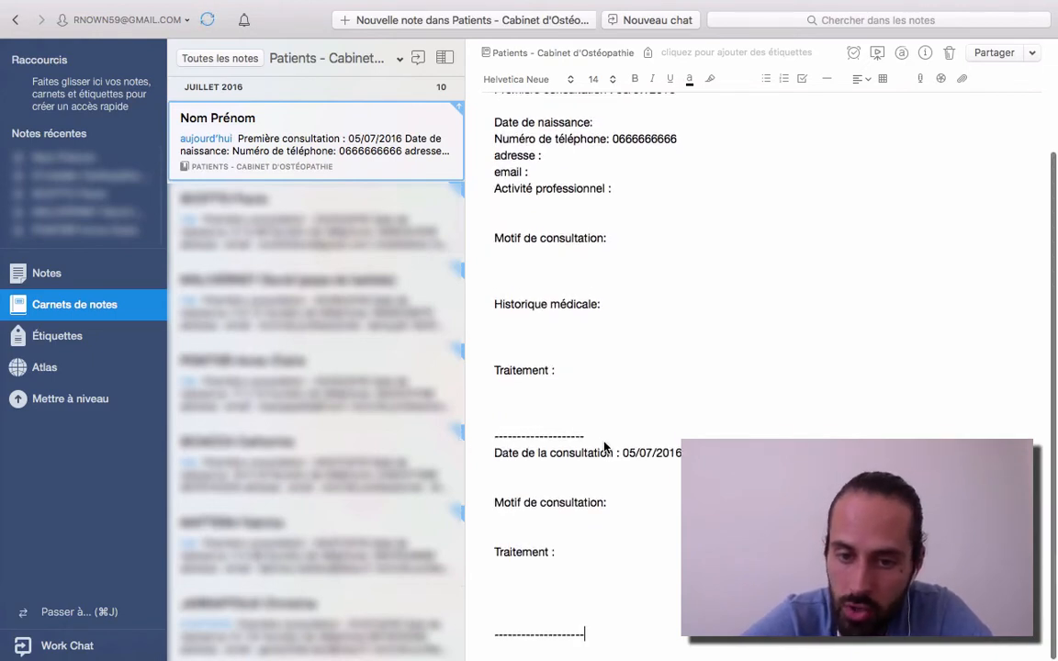
drag(524, 440, 585, 651)
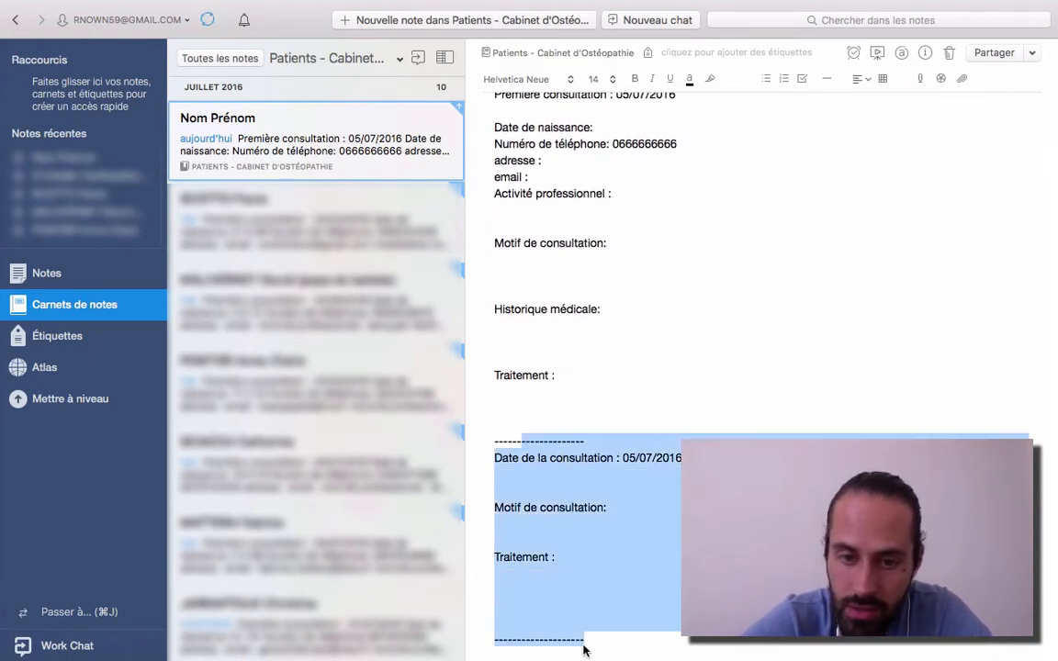
click(559, 490)
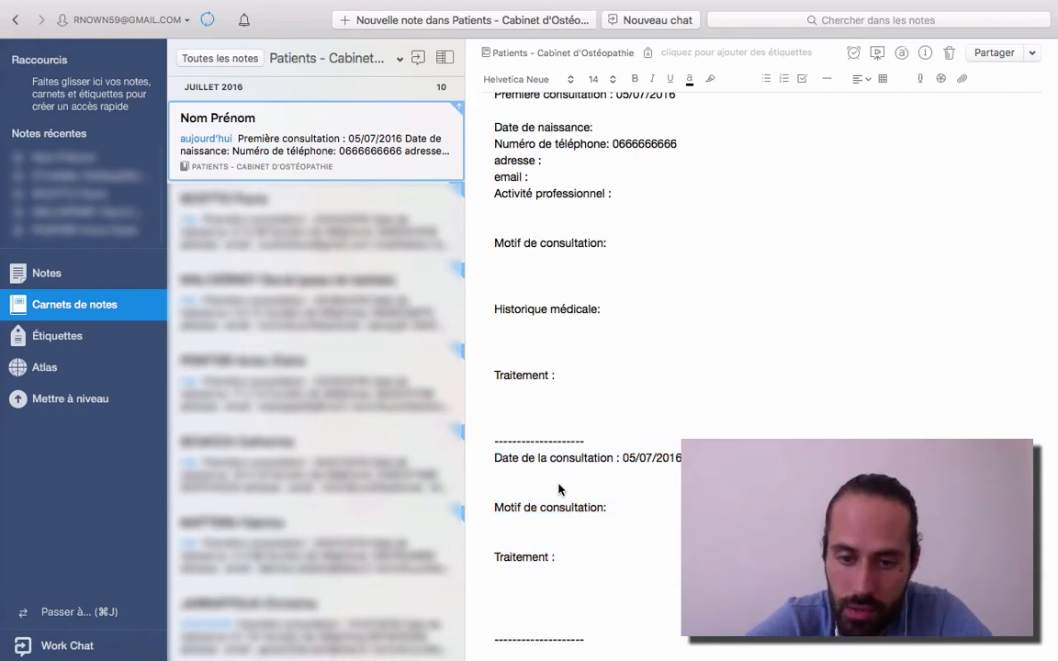
Enter the sample text "fsfffqqfqff" under "Motif de consultation" in the follow-up block.
click(547, 527)
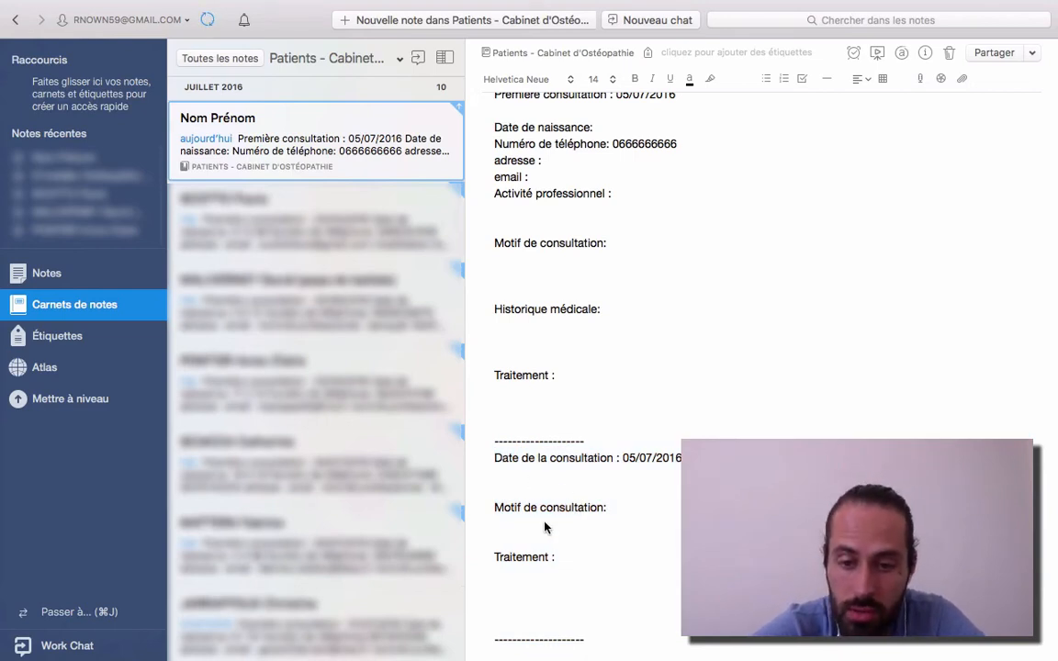
drag(545, 528, 582, 546)
text(fsfffqqfqf)
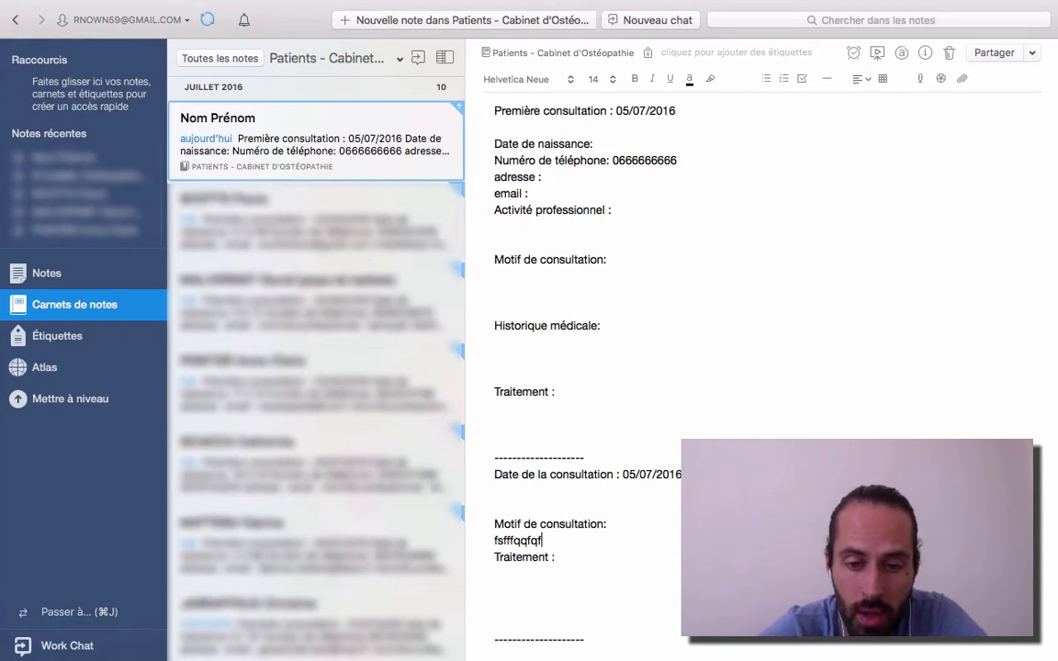
text(f)
Enter a line of random sample letters beginning "ffsqfsfs" under "Traitement" in the follow-up block.
click(574, 587)
text(ffsqfsfsfff)
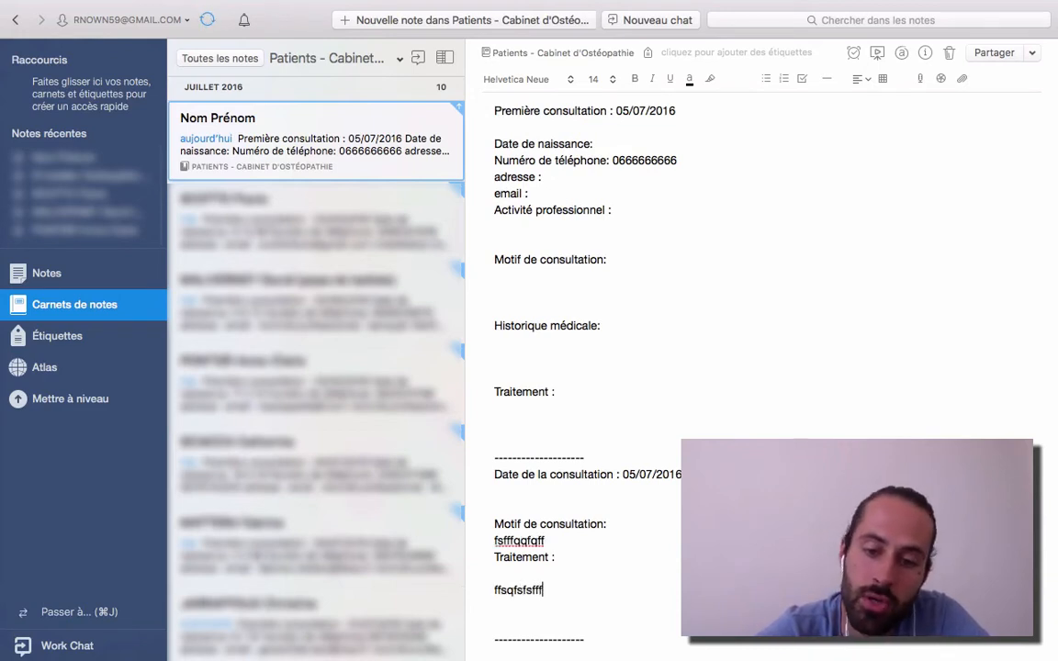
text(fsfsffsfsffssfqqsffsq)
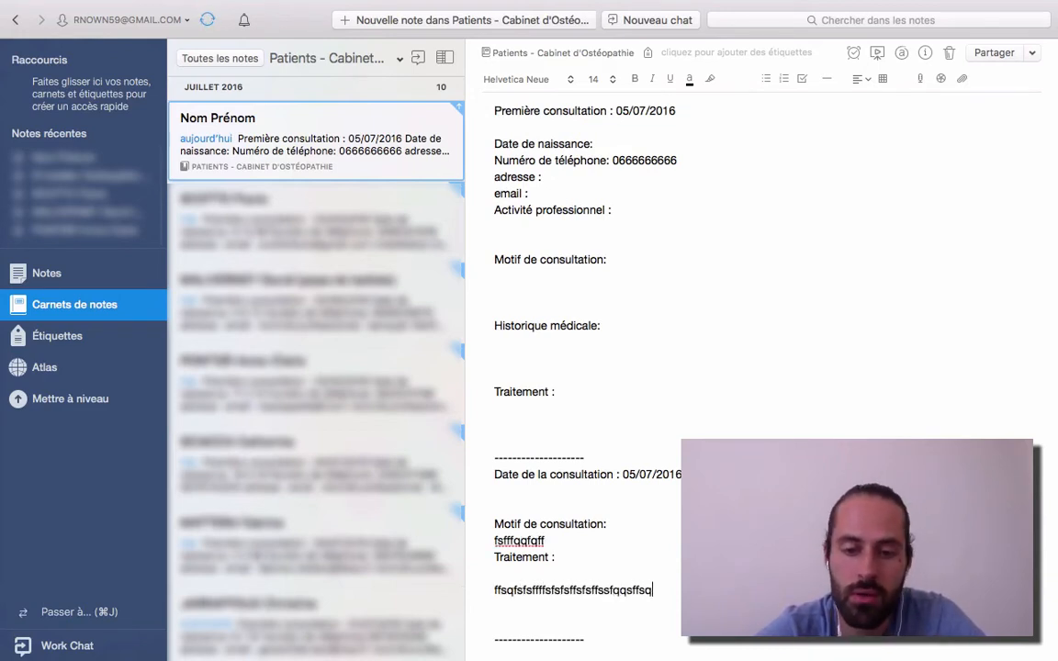
text(fsfsfs)
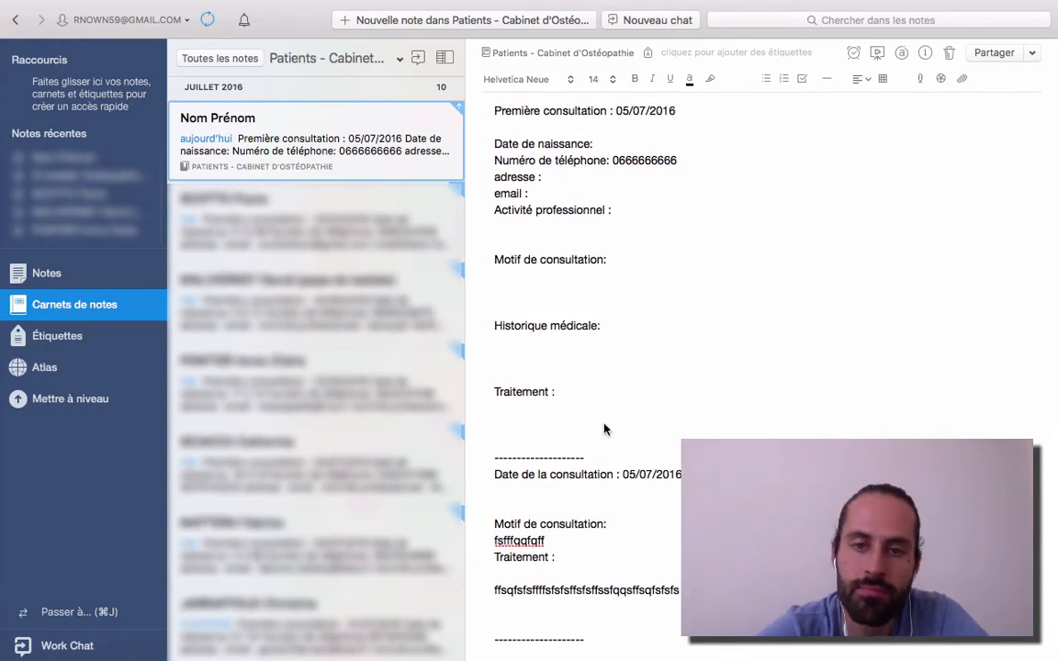
Switch to TextExpander and examine the full content of the "Nouvelle consultation" snippet in the ostéo group.
scroll(603, 427, up, 2)
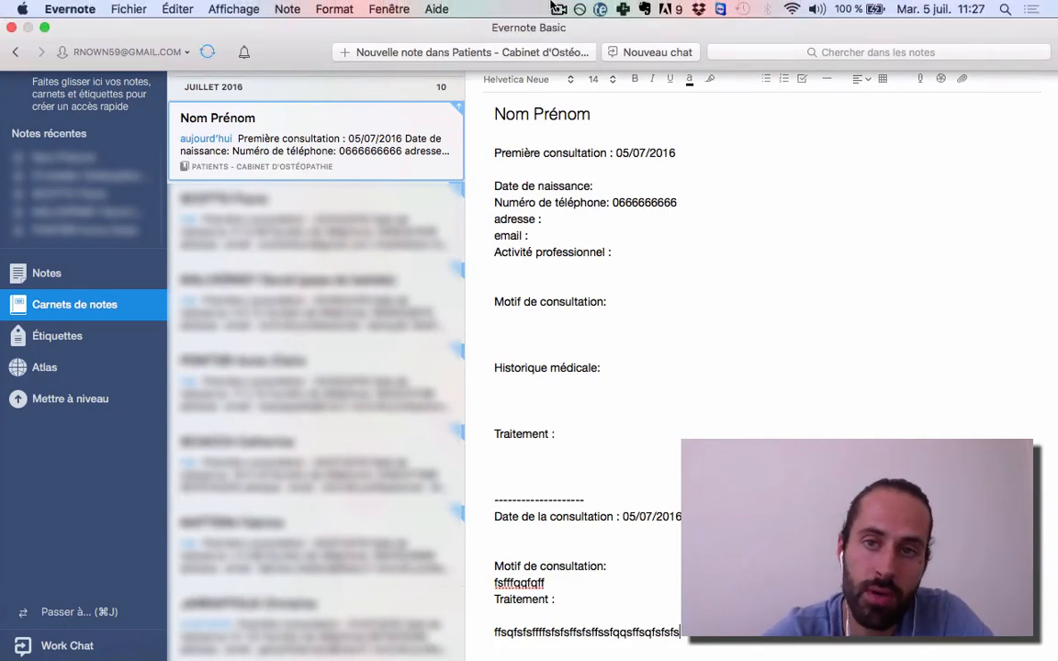
click(601, 10)
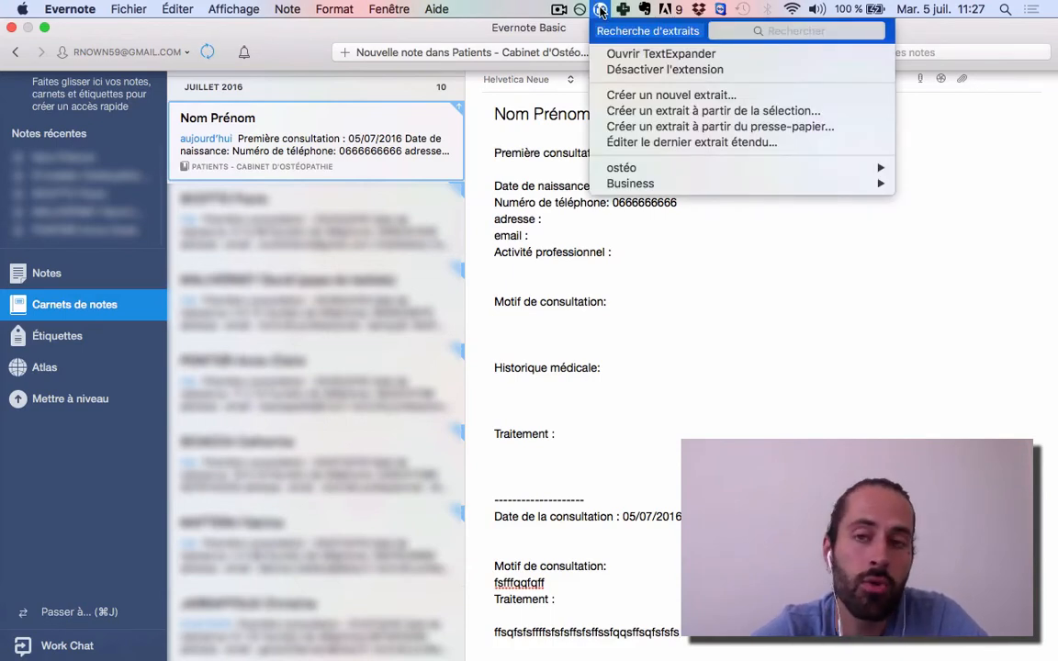
click(648, 55)
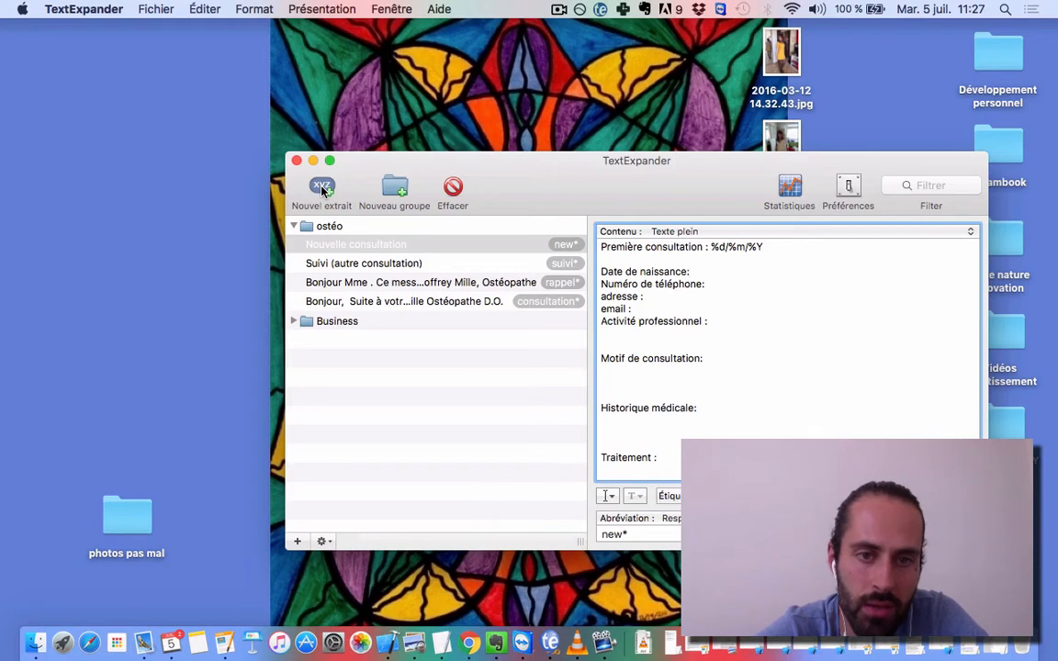
click(339, 244)
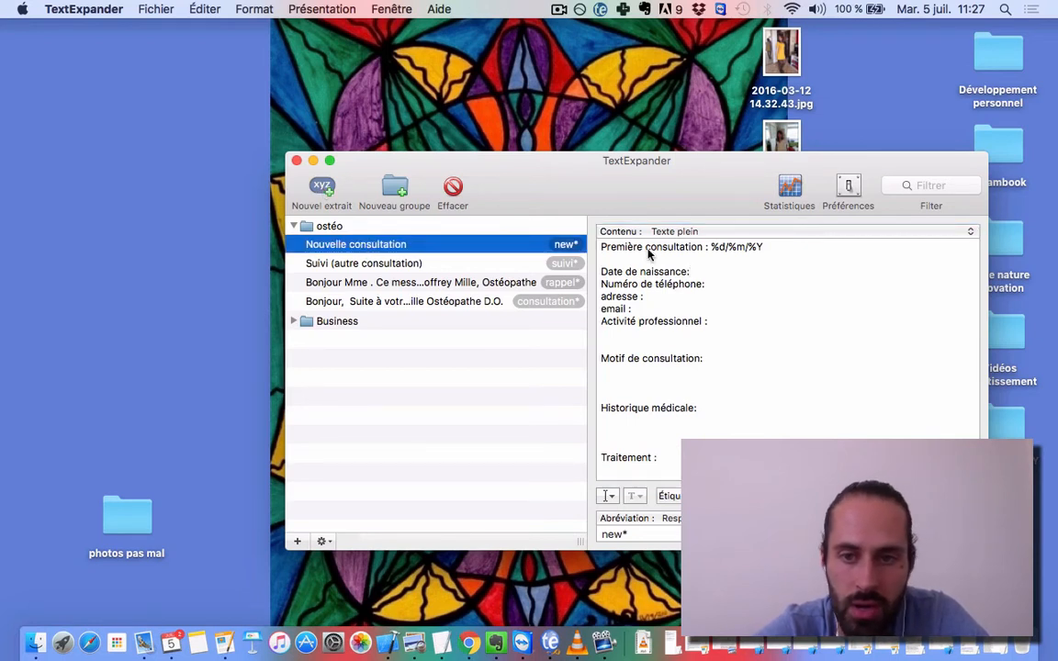
drag(601, 246, 722, 470)
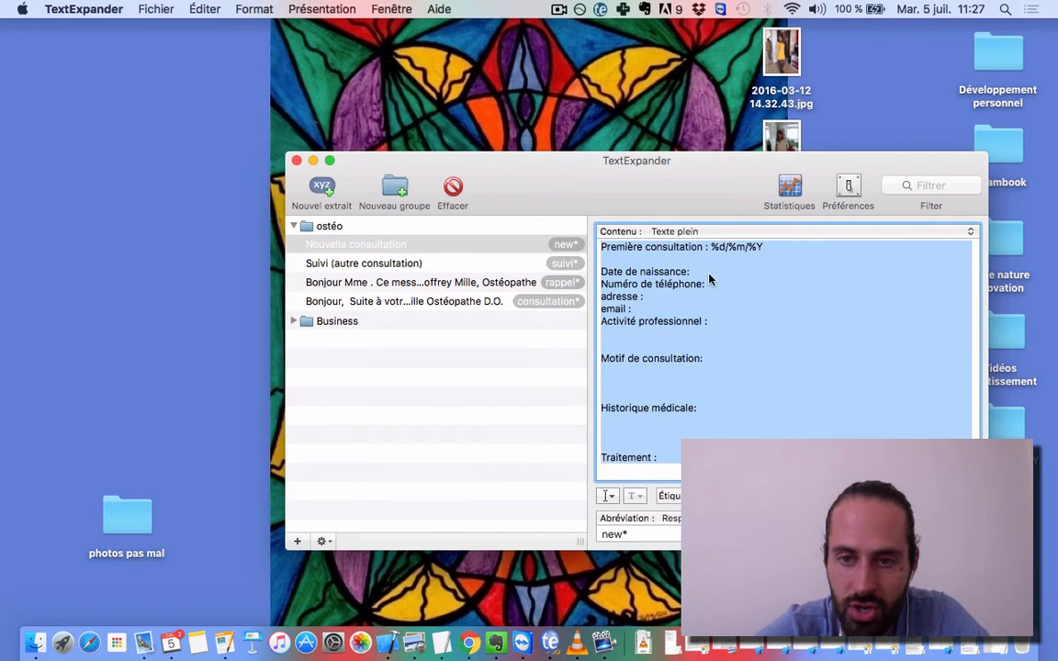
click(719, 338)
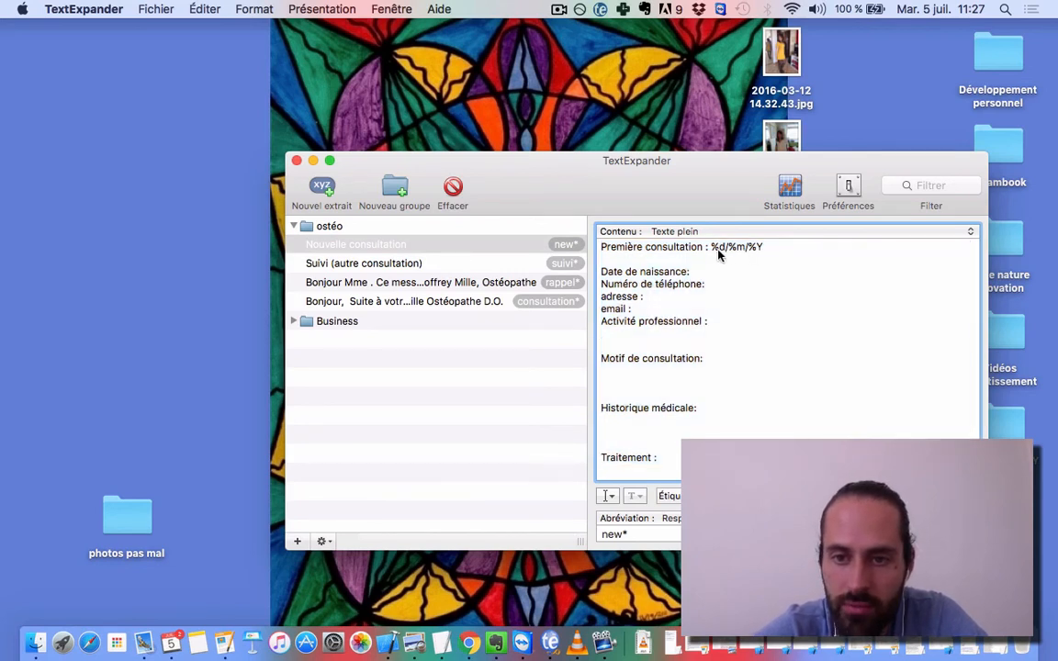
Examine the automatic date code %d/%m/%Y after "Première consultation" in the snippet's content.
drag(712, 248, 764, 248)
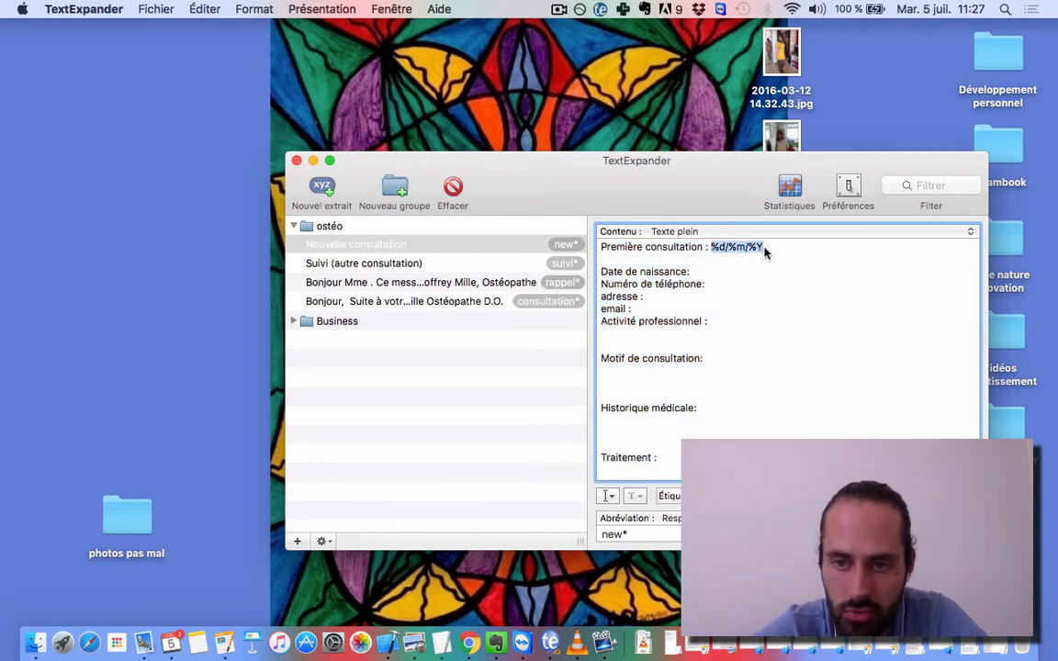
click(716, 247)
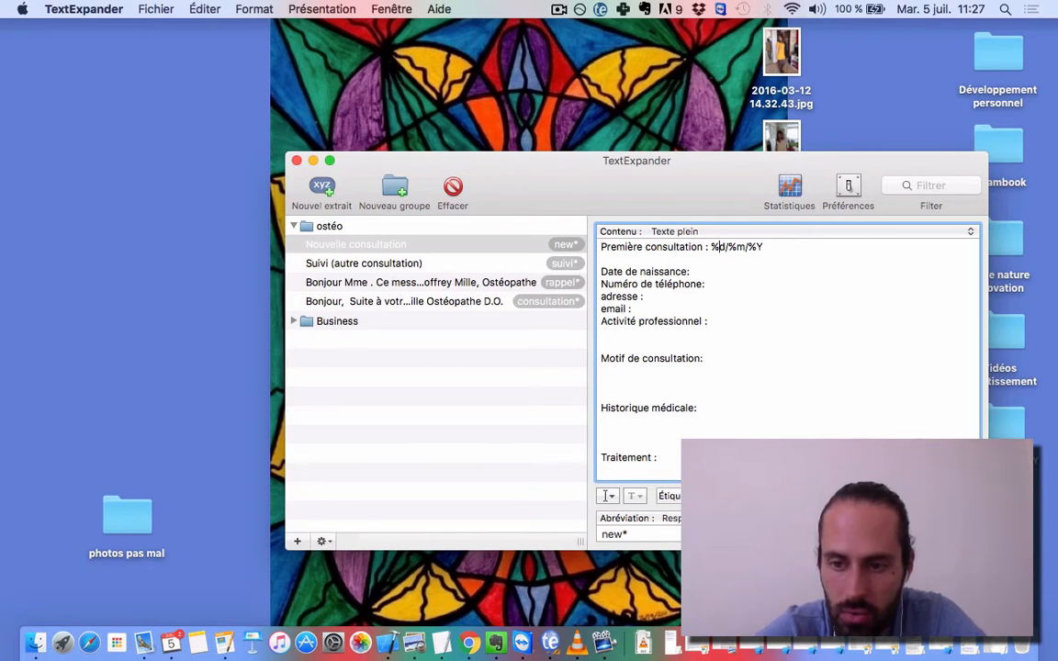
click(709, 520)
click(865, 417)
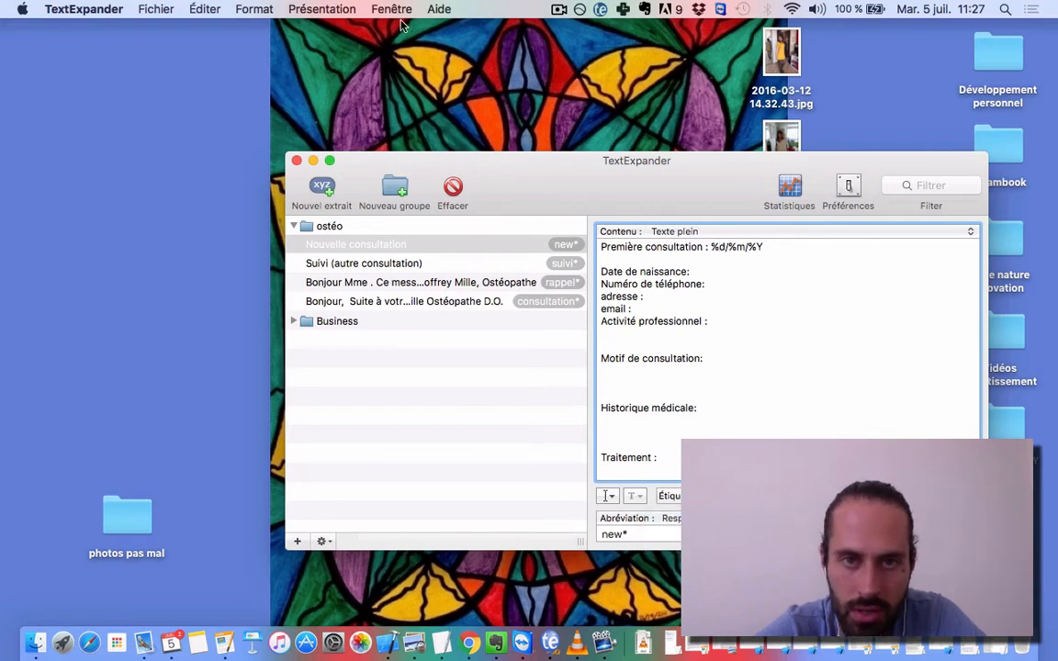
click(715, 247)
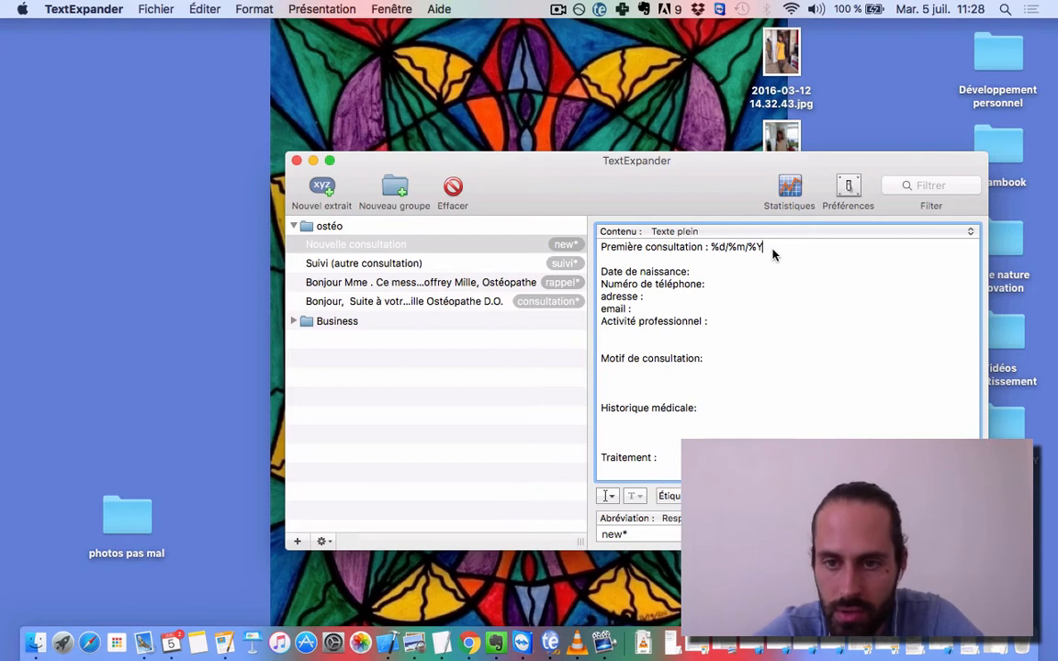
drag(713, 248, 780, 259)
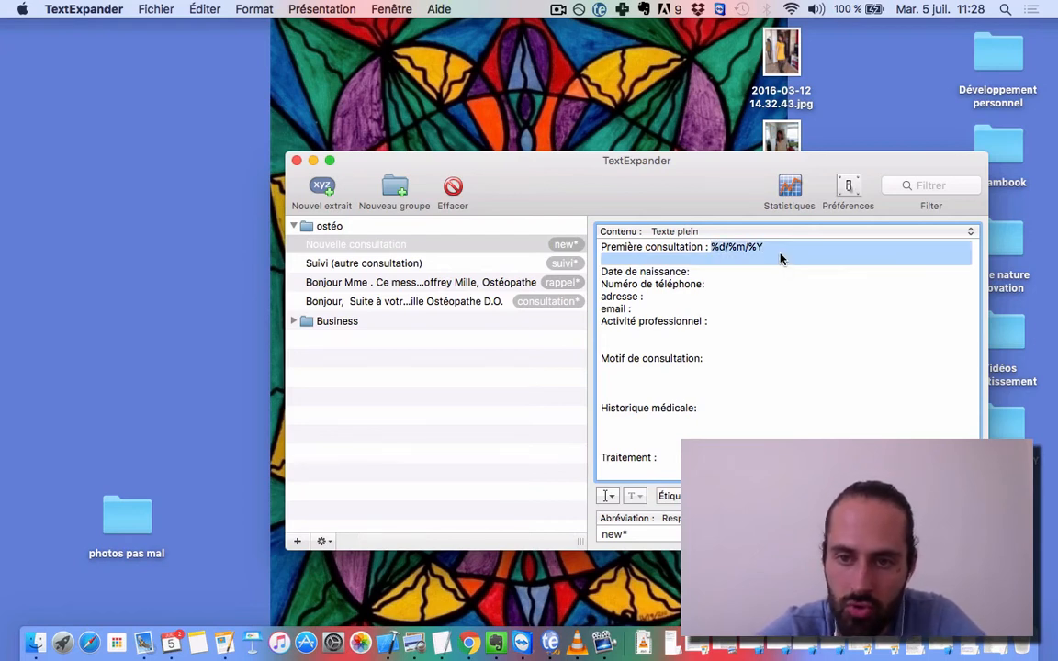
click(737, 265)
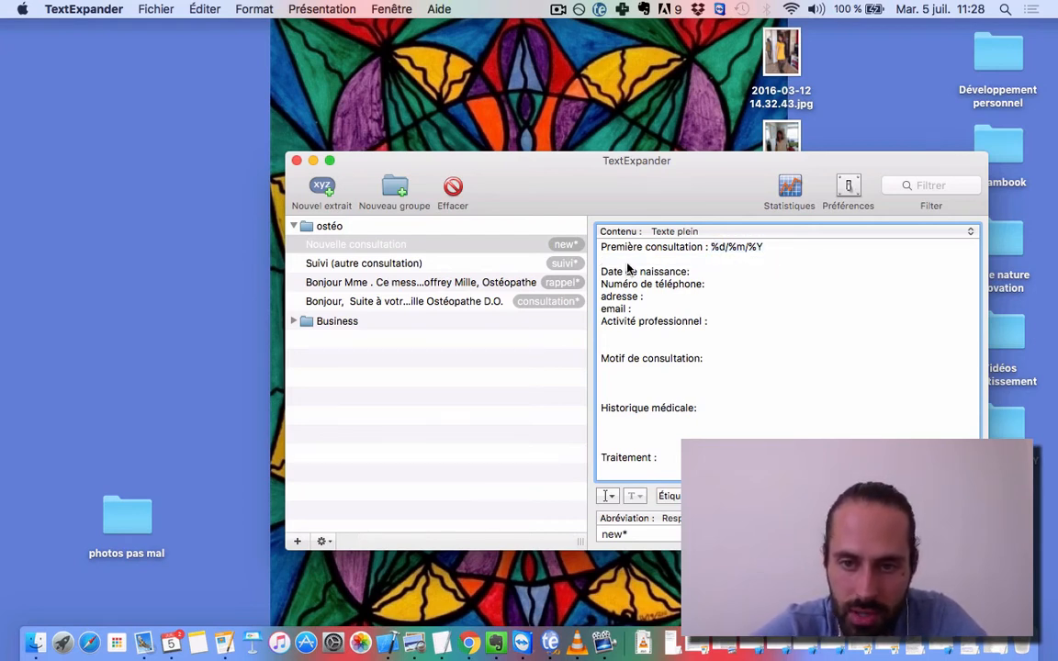
Review the snippet's remaining fields from "Date de naissance" down to "Traitement", and its label field.
drag(629, 268, 730, 338)
click(726, 344)
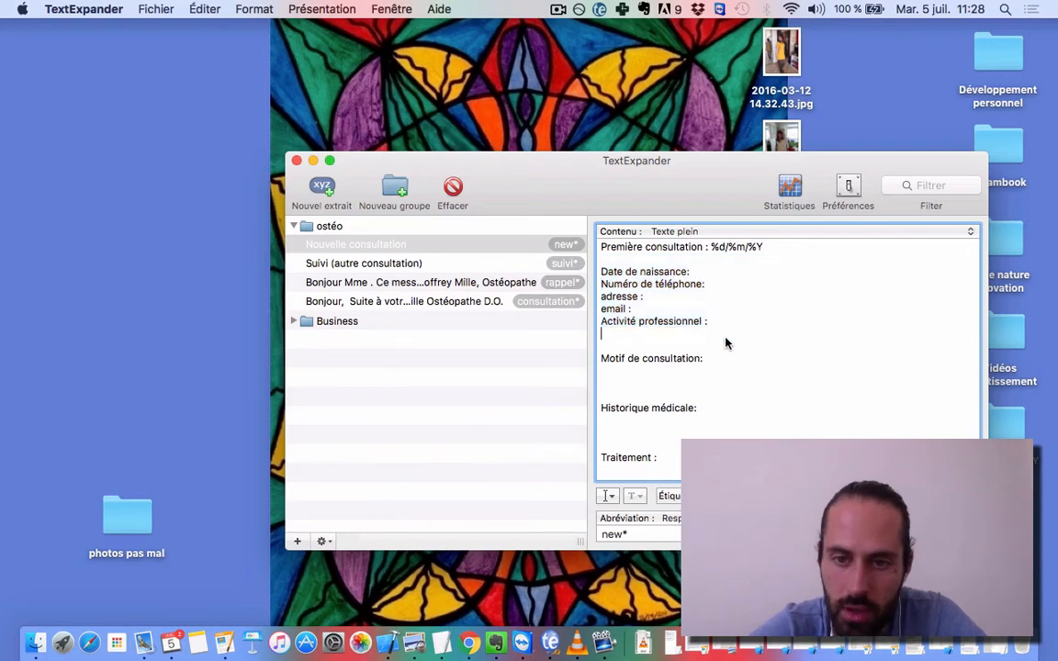
scroll(737, 358, down, 1)
click(742, 496)
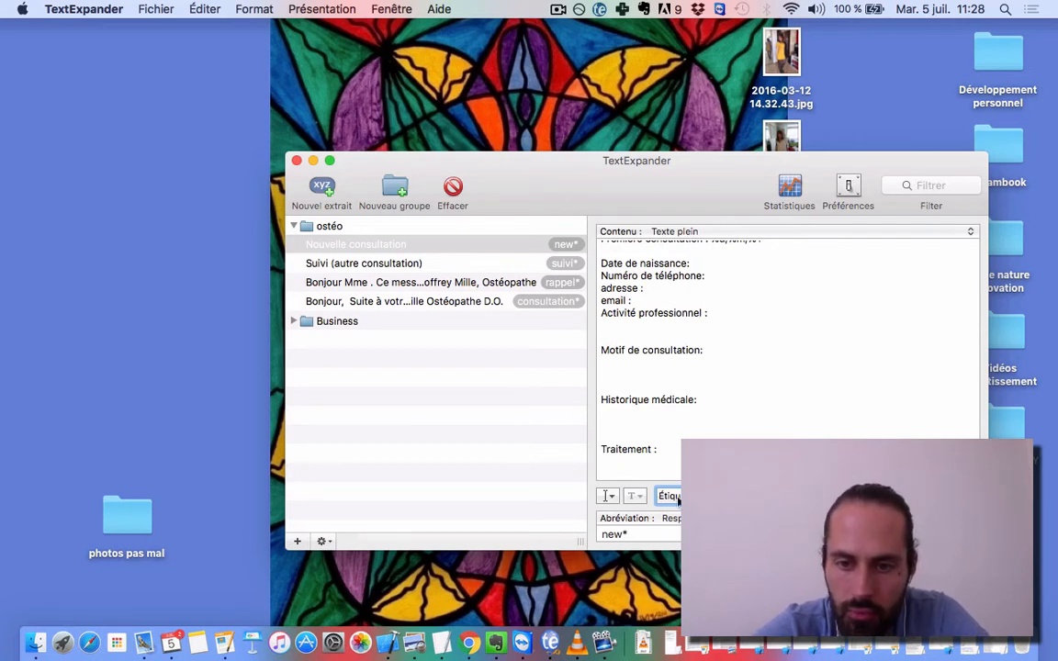
Examine the snippet's abbreviation "new*", highlighting the word before the asterisk.
click(624, 534)
mouse_move(633, 537)
mouse_down()
mouse_move(601, 539)
mouse_move(646, 539)
mouse_up()
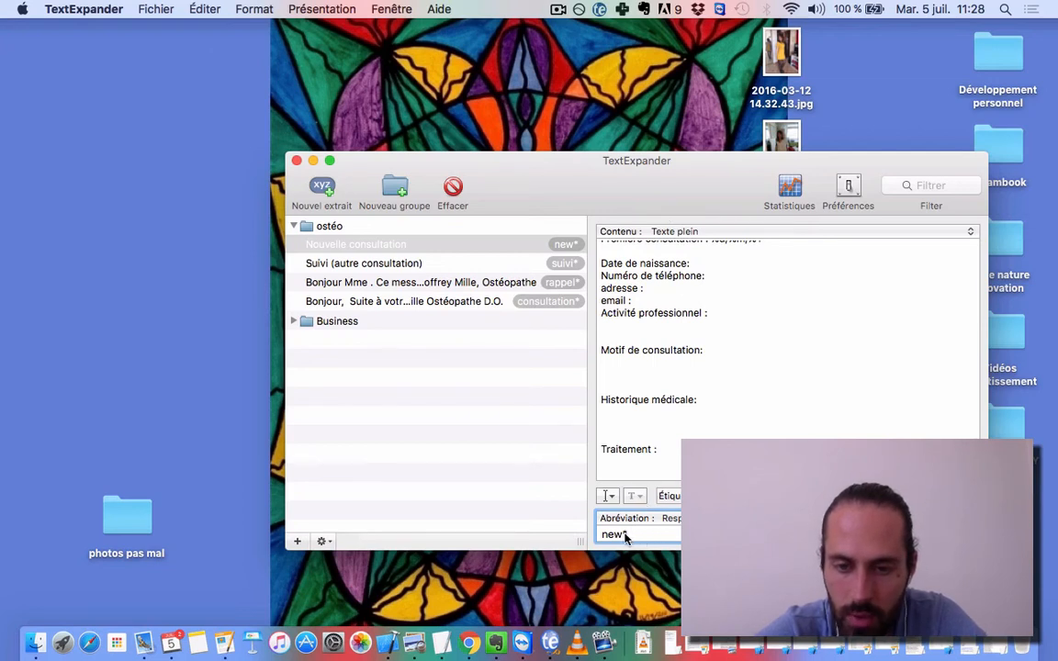
drag(623, 537, 606, 539)
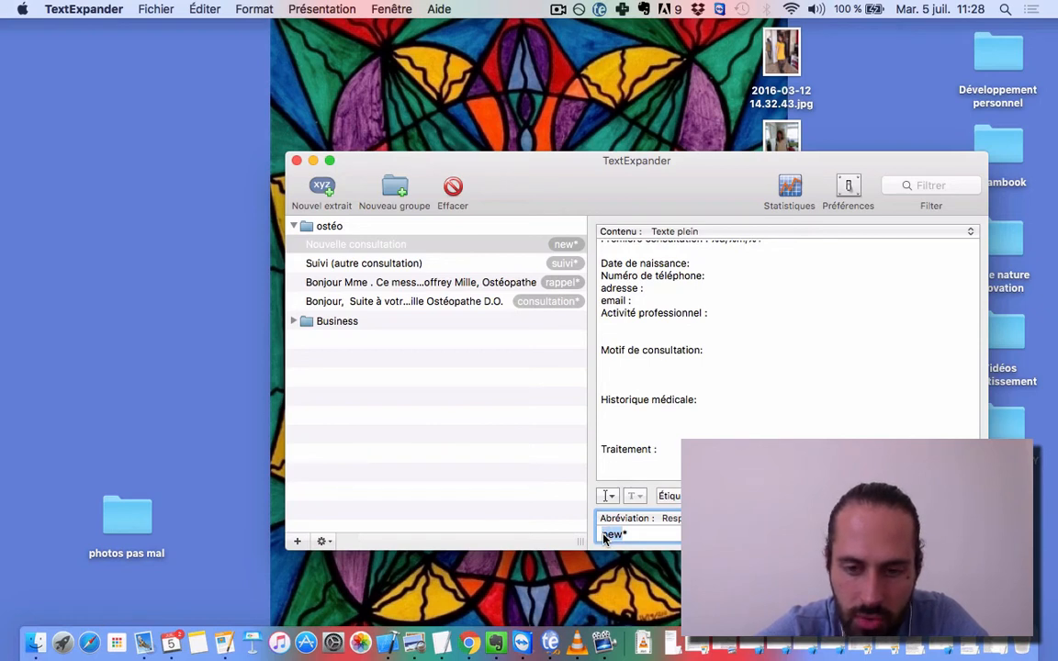
click(633, 537)
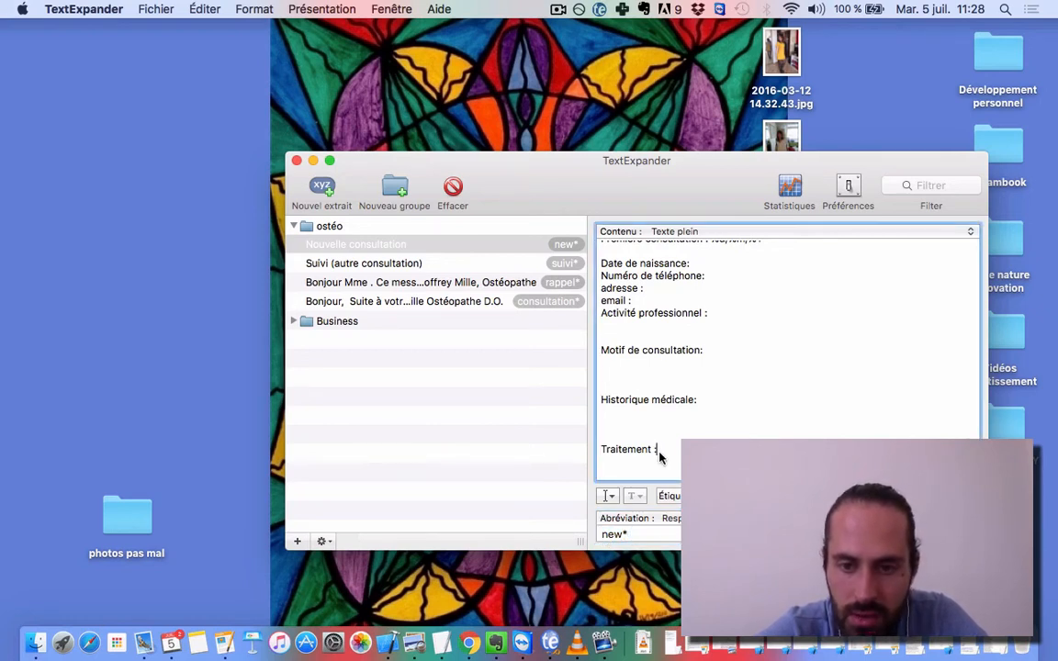
Try the word "new" without the asterisk under "Historique médicale" in the snippet, delete it, and return to the abbreviation.
click(640, 426)
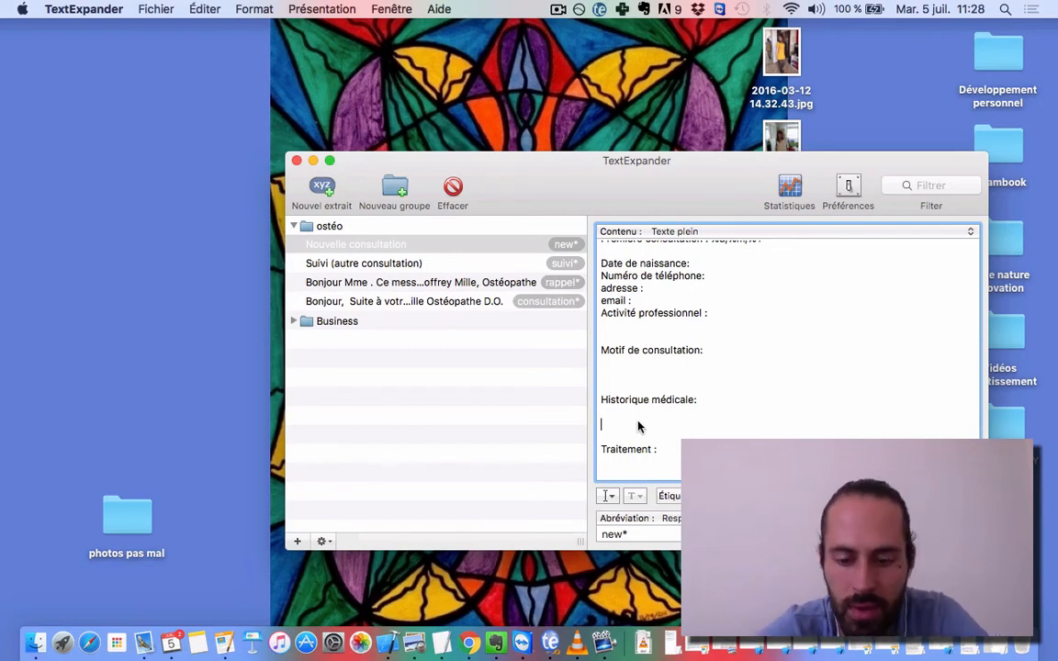
text(new)
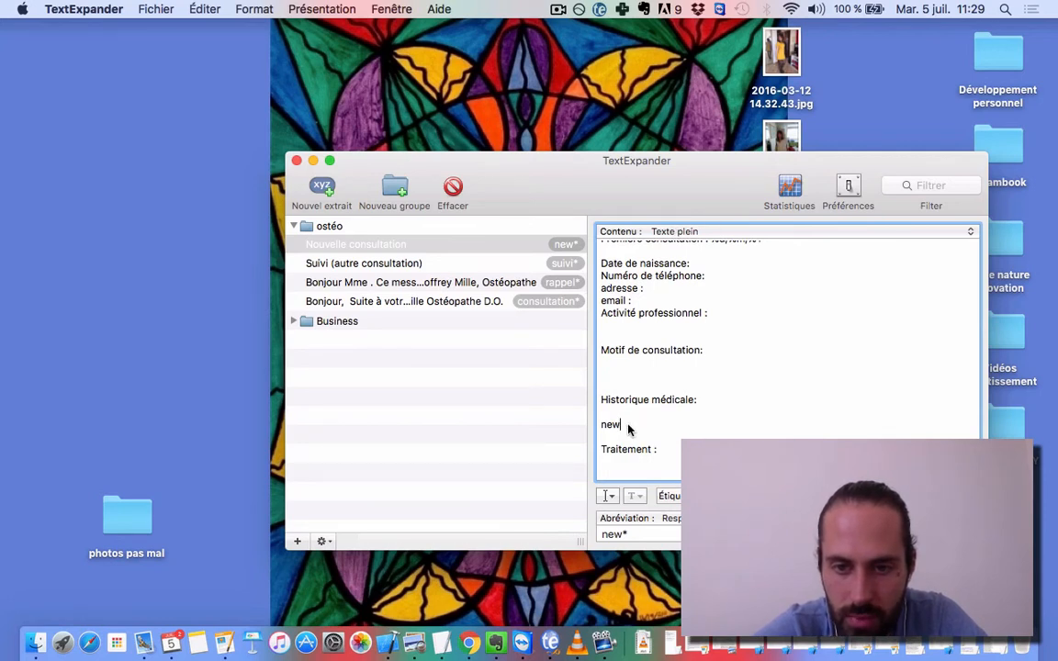
drag(617, 427, 605, 428)
key(BackSpace)
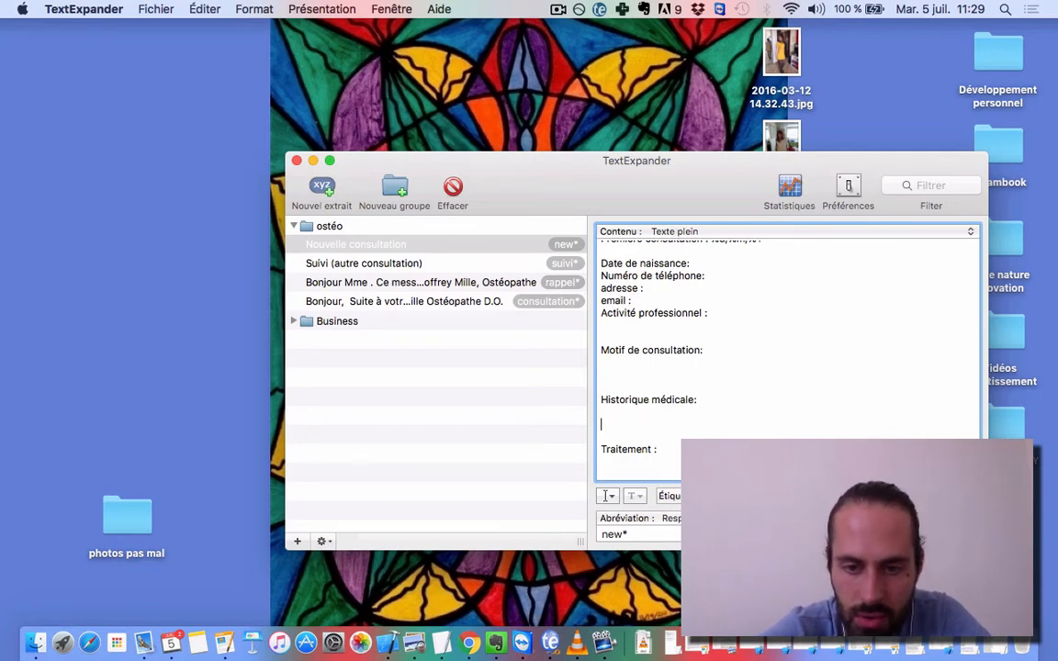
click(633, 535)
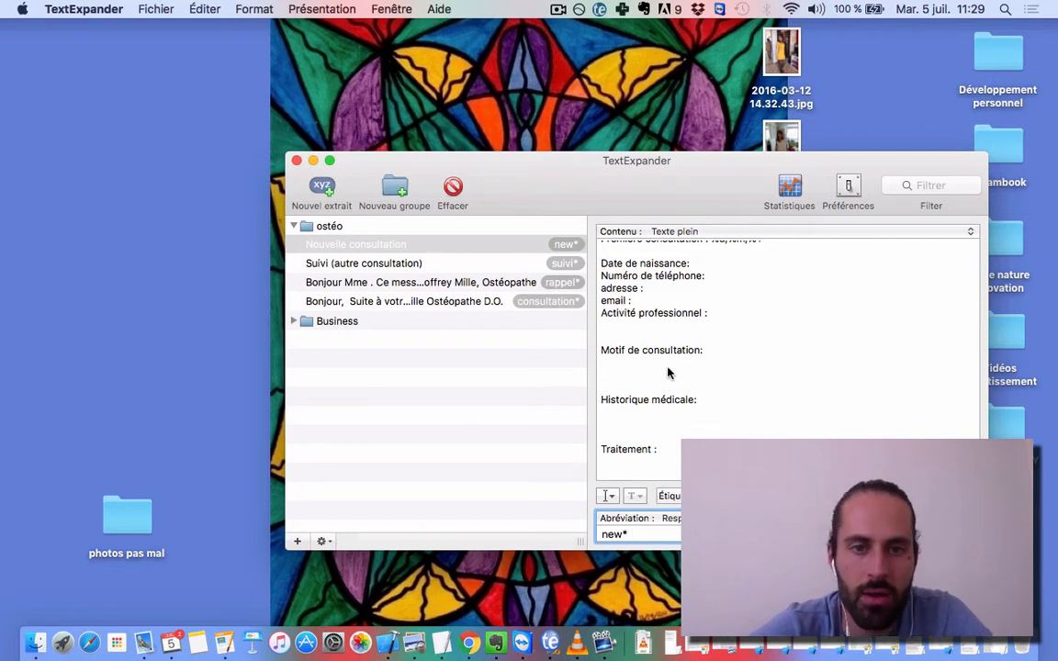
Open the "Suivi (autre consultation)" snippet and examine its date line and the dashed separator at its end.
click(372, 265)
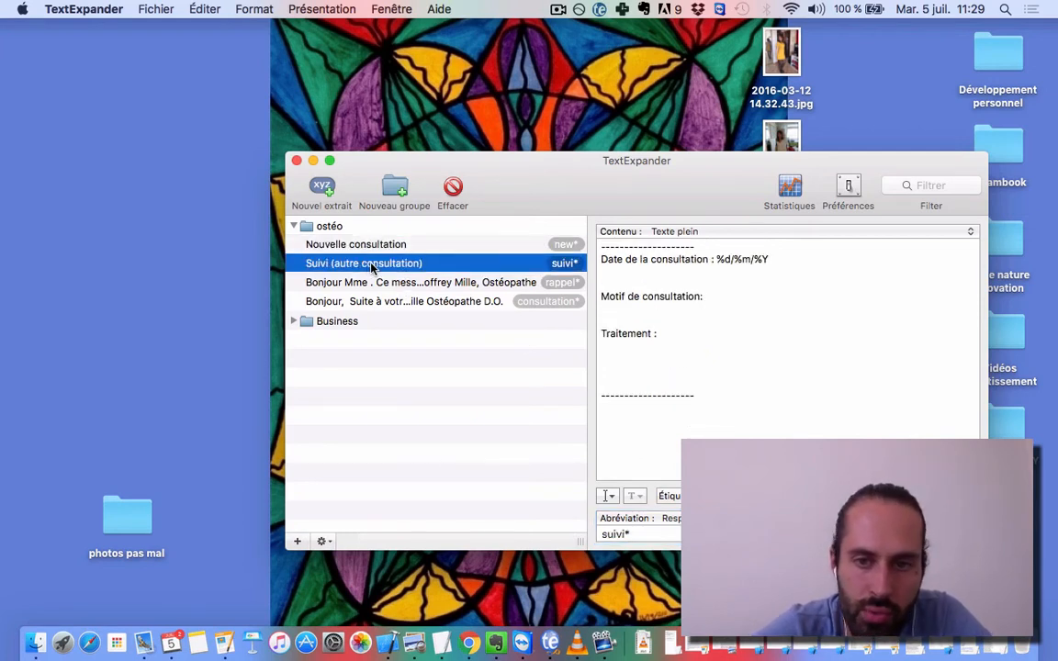
double_click(696, 244)
click(642, 257)
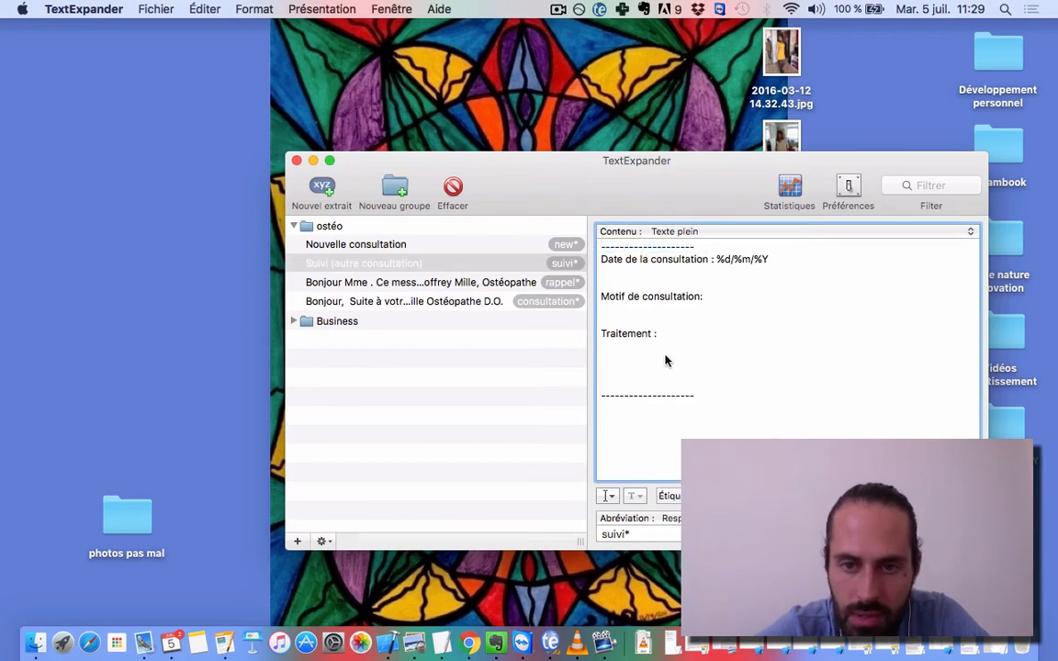
drag(698, 398, 595, 399)
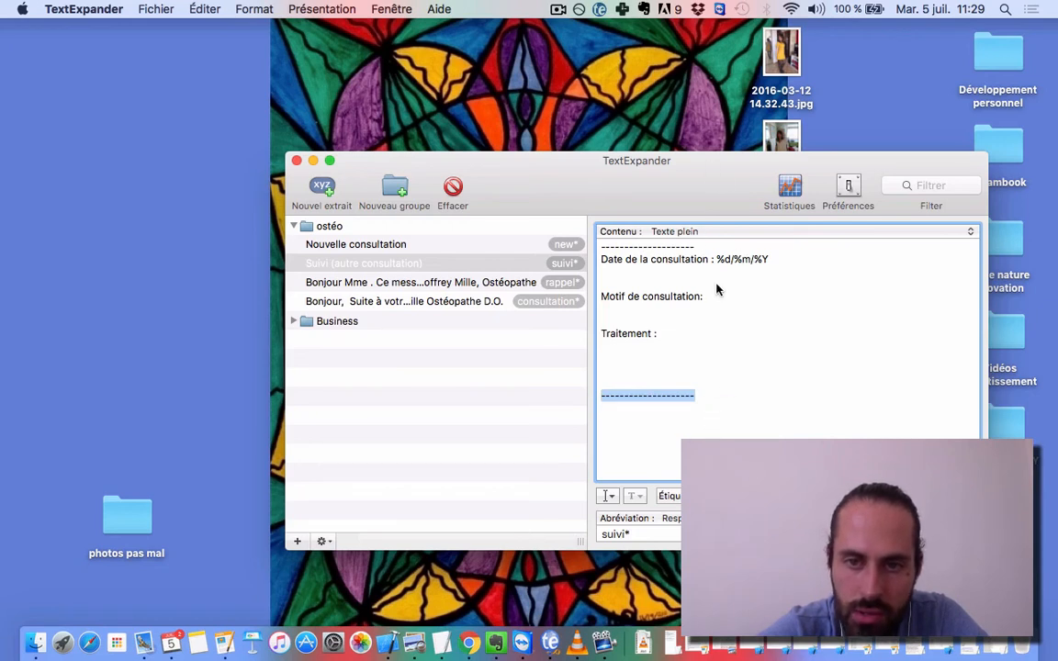
Try adding dashes to the separator line at the end of the follow-up snippet, and delete the added characters.
click(707, 399)
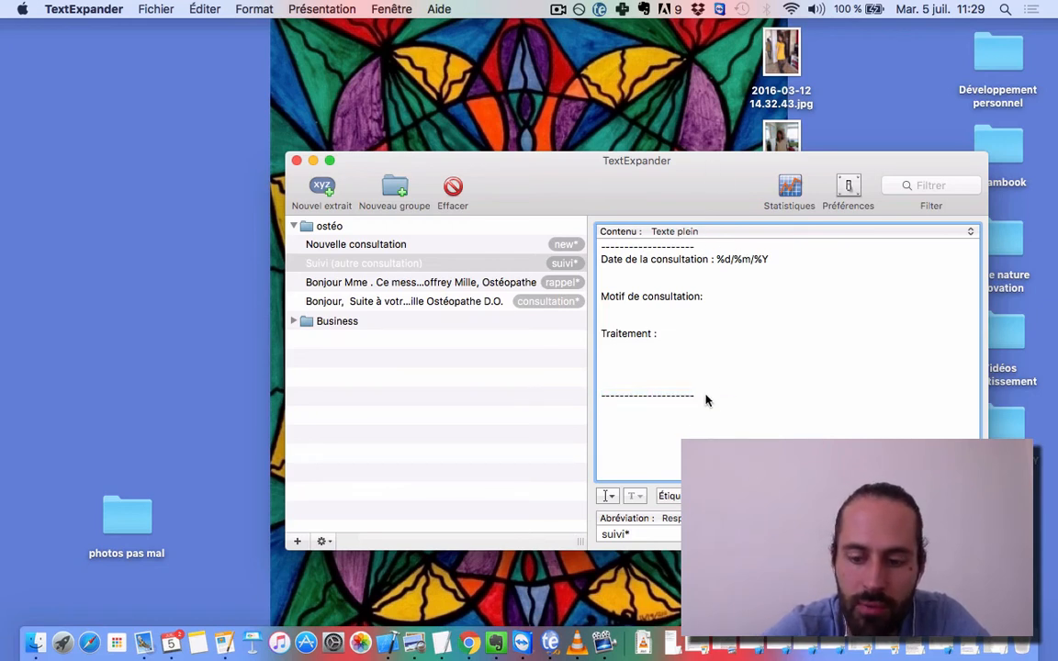
text(-)
key(BackSpace)
key(BackSpace)
key(BackSpace)
key(BackSpace)
key(BackSpace)
key(BackSpace)
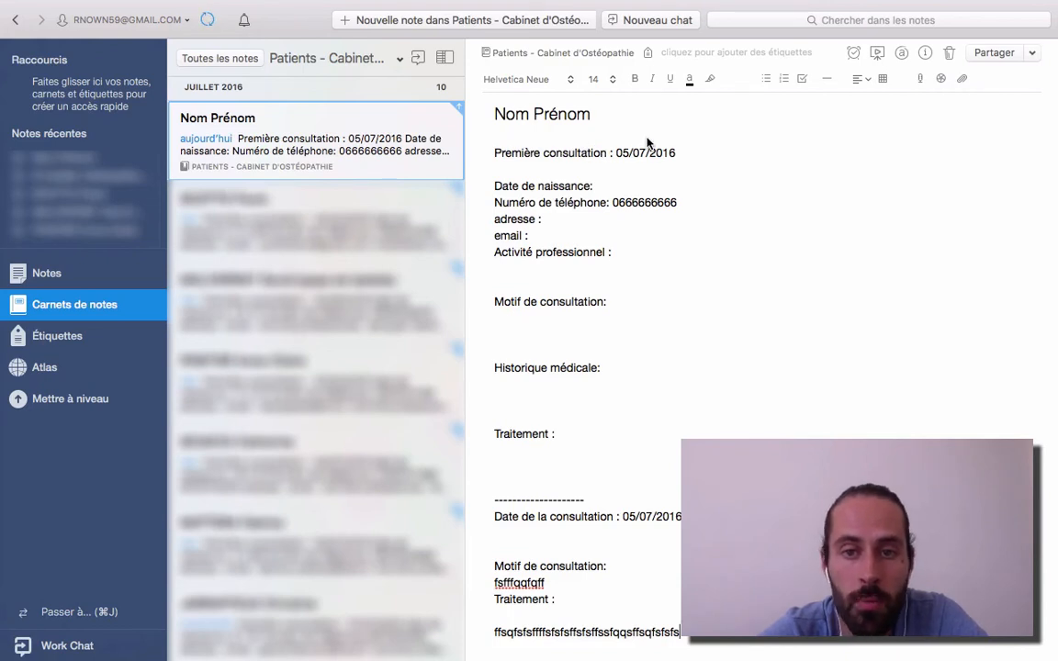
mouse_move(504, 4)
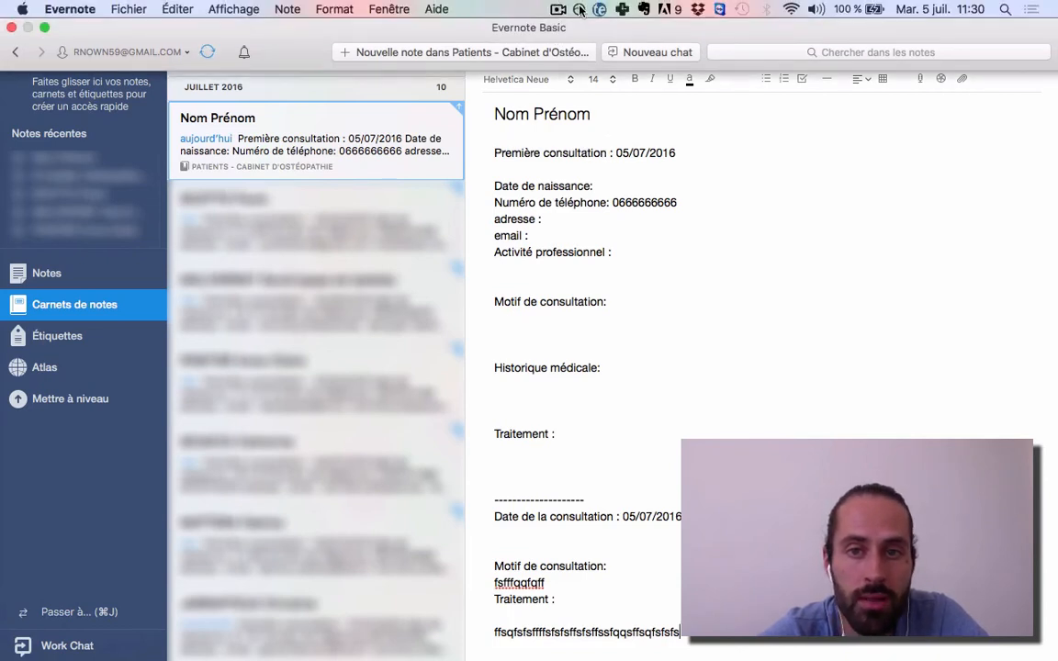
click(600, 11)
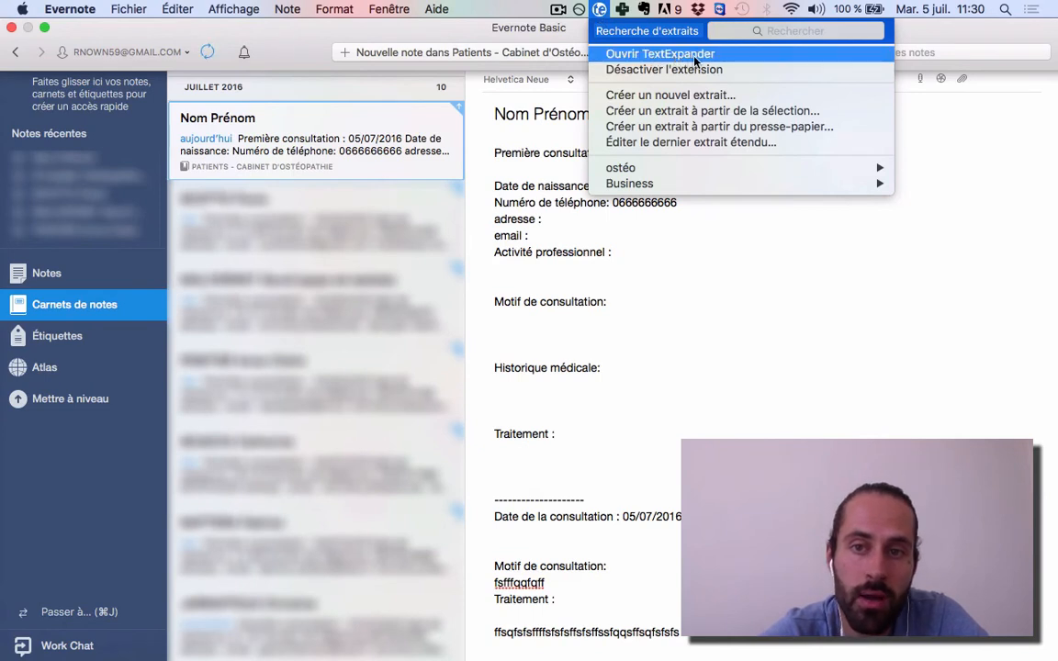
click(725, 260)
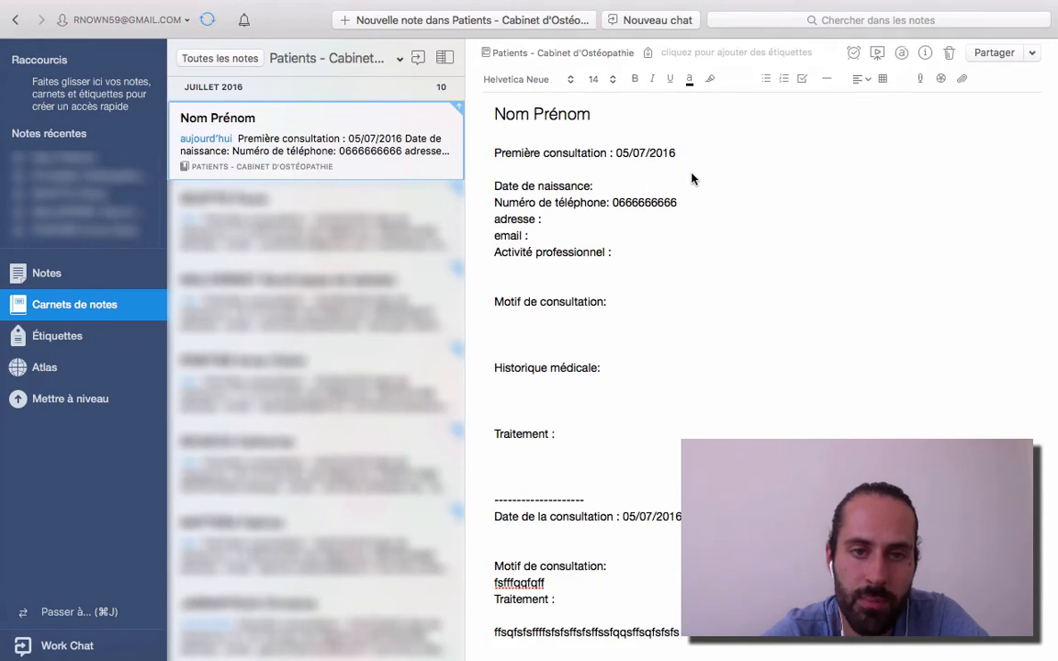
mouse_move(651, 6)
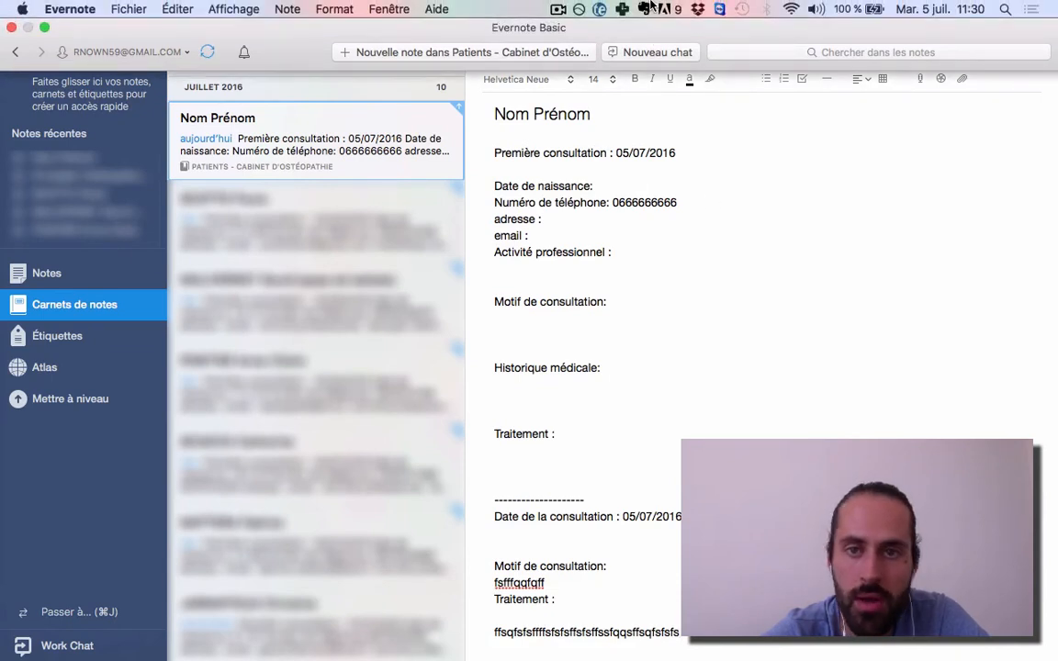
click(715, 152)
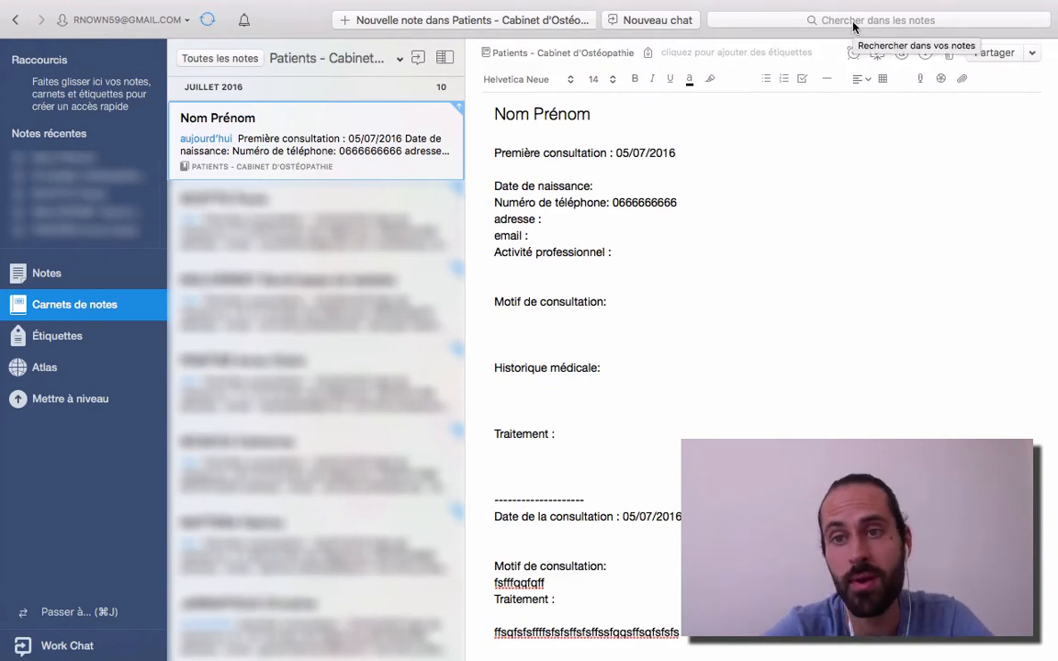
click(767, 18)
click(797, 277)
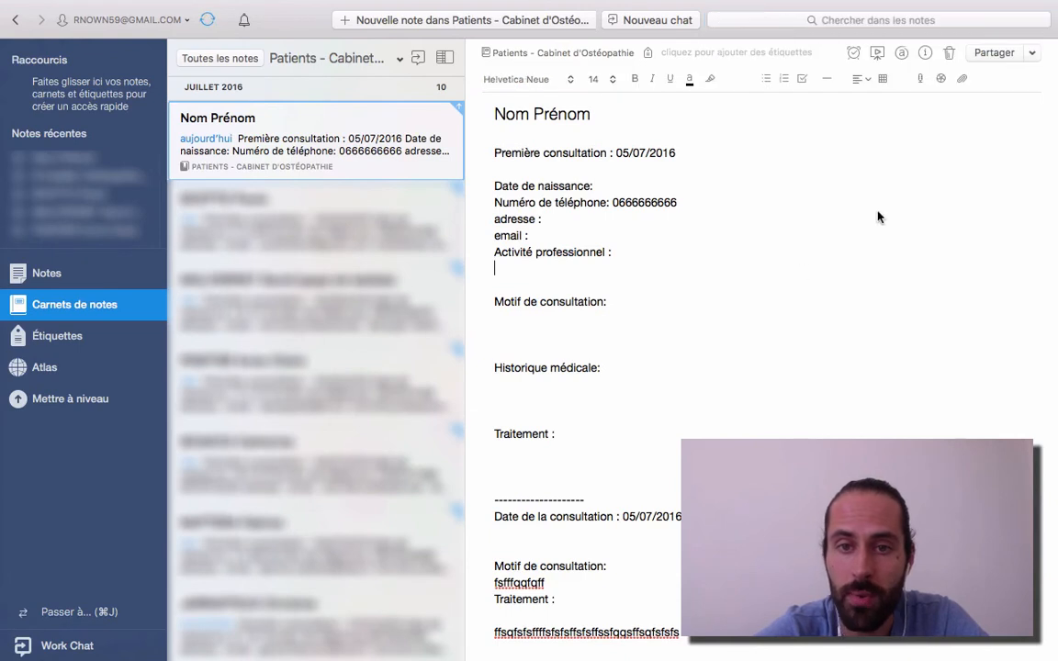
click(838, 24)
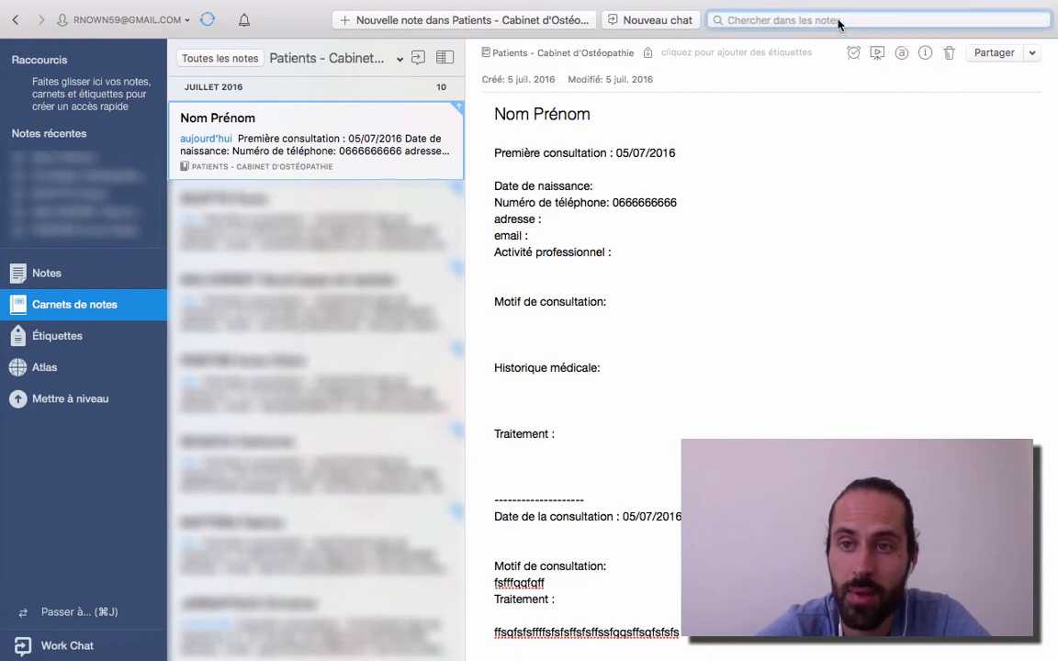
click(838, 266)
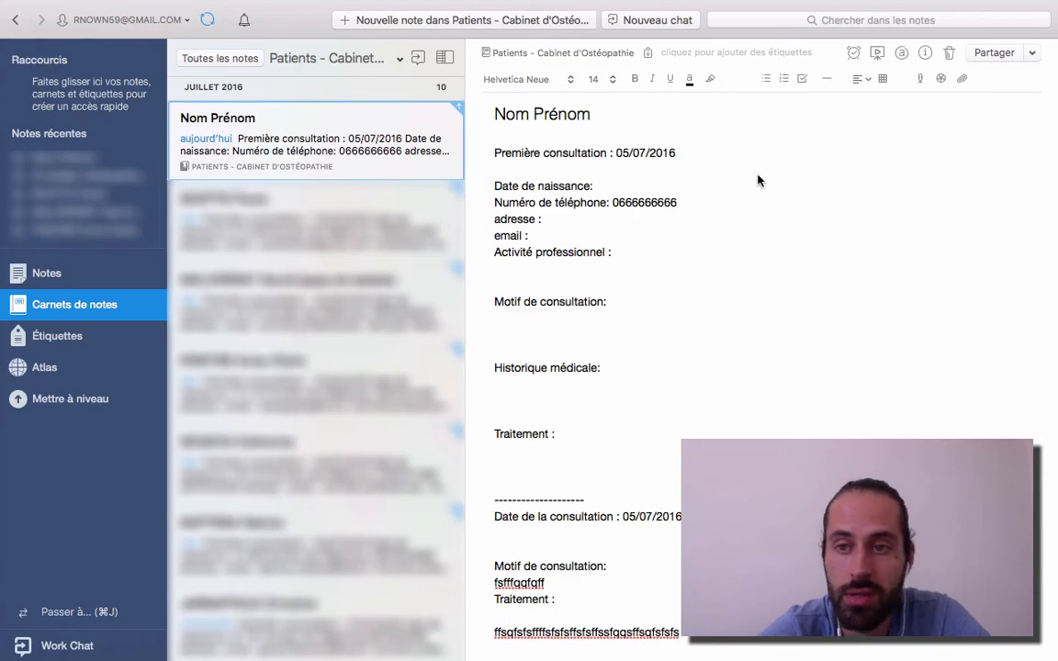
Search all notes for the suggested phrase "dentiste holistique" and highlight the words just before the match in the patient note.
click(835, 21)
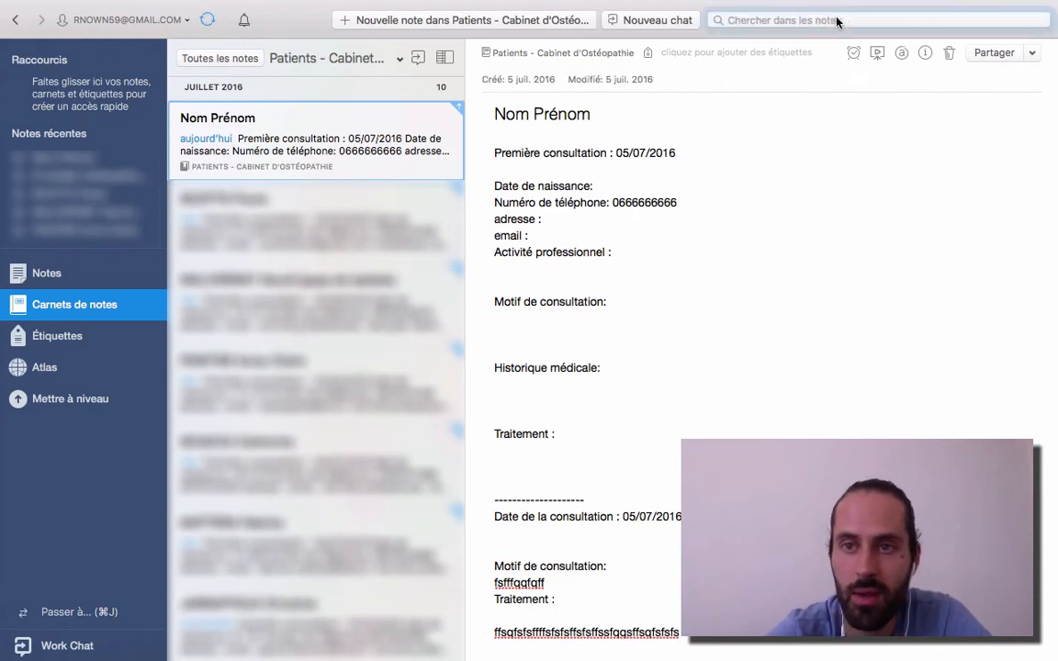
text(dentiste ho)
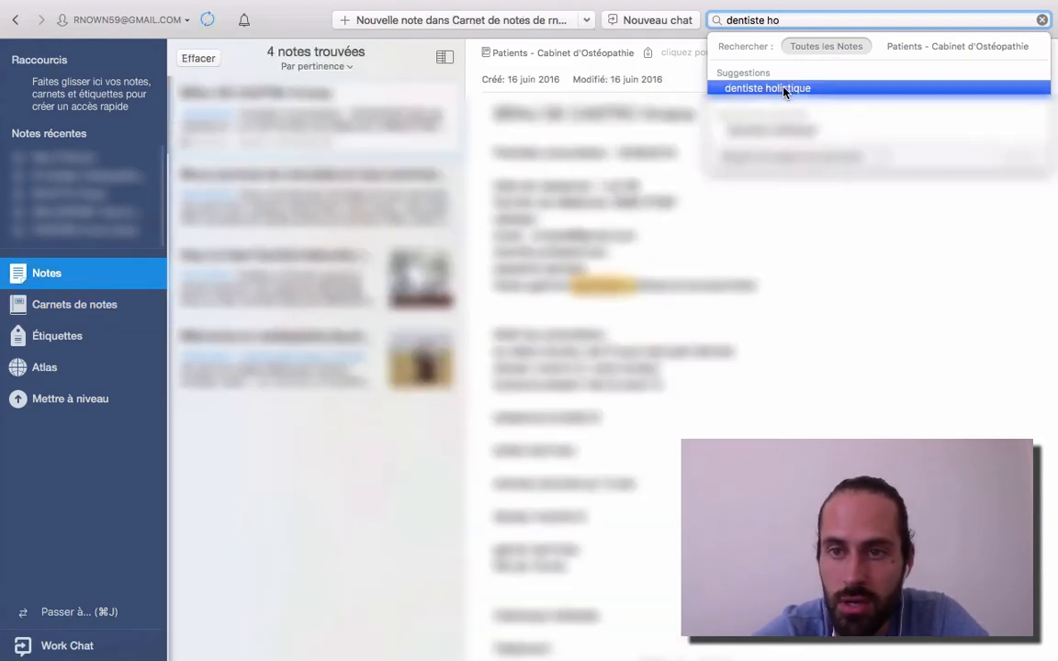
click(790, 88)
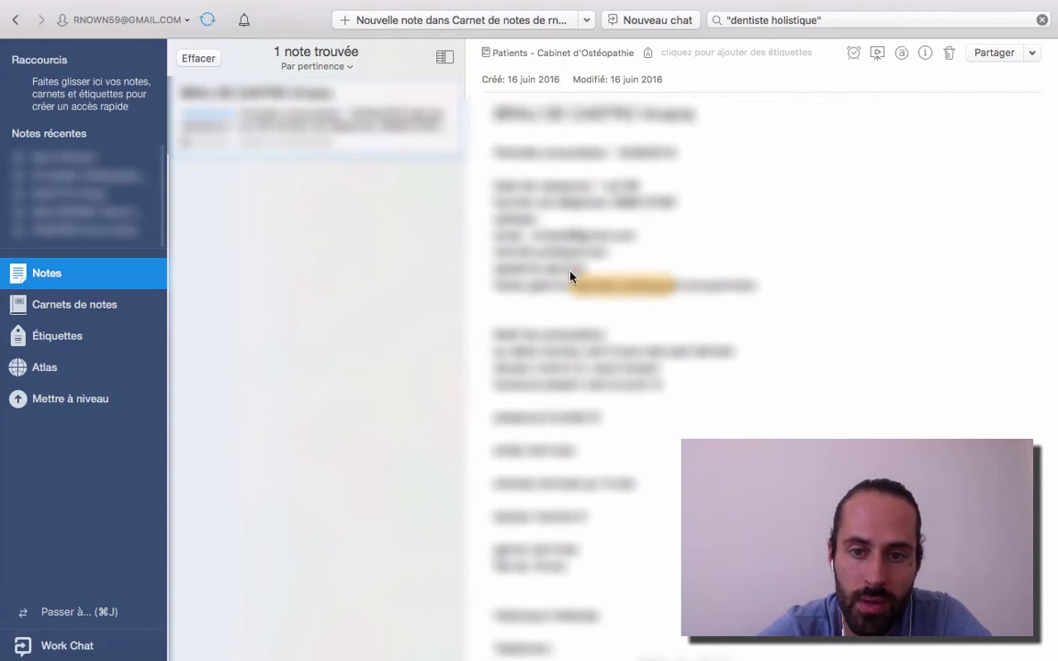
click(541, 290)
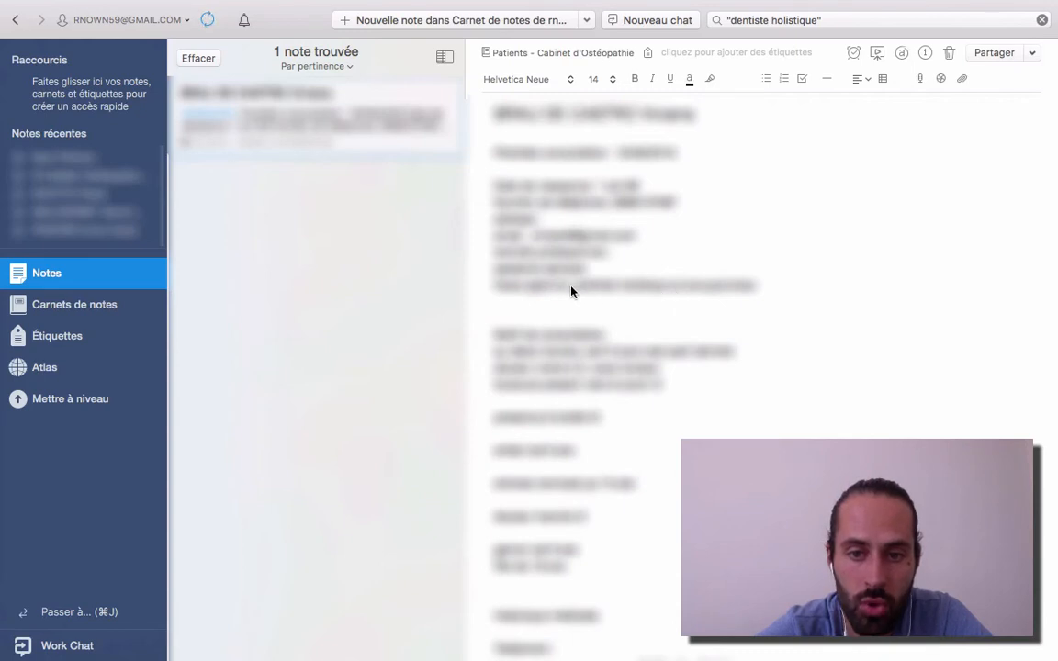
drag(571, 288, 498, 290)
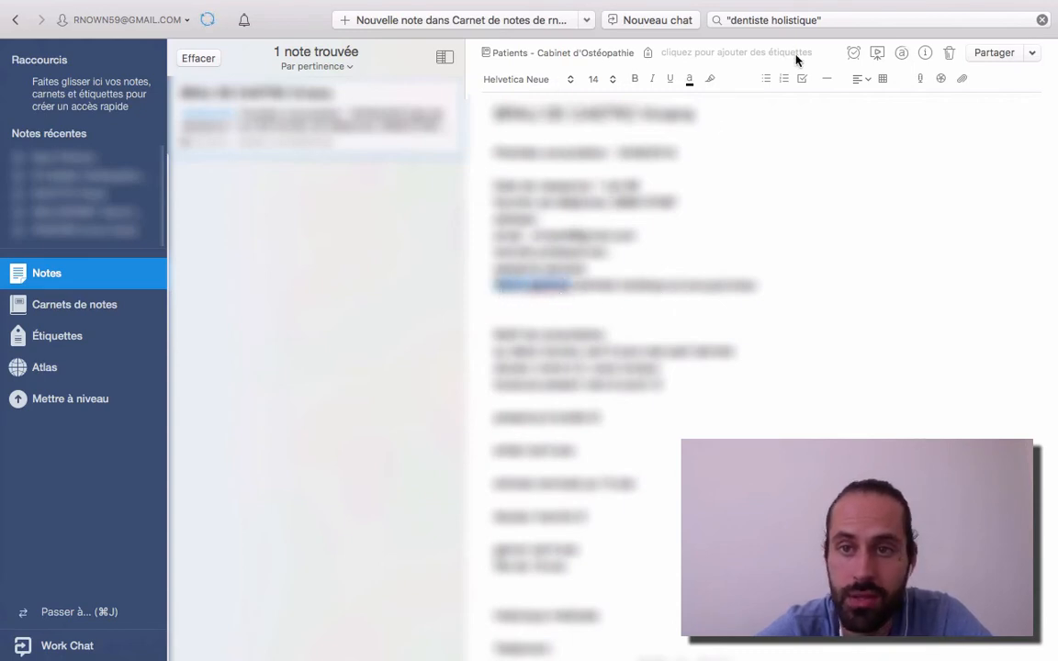
Examine the search phrase "dentiste holistique", highlighting it with its quotation marks and then the words between them.
click(835, 23)
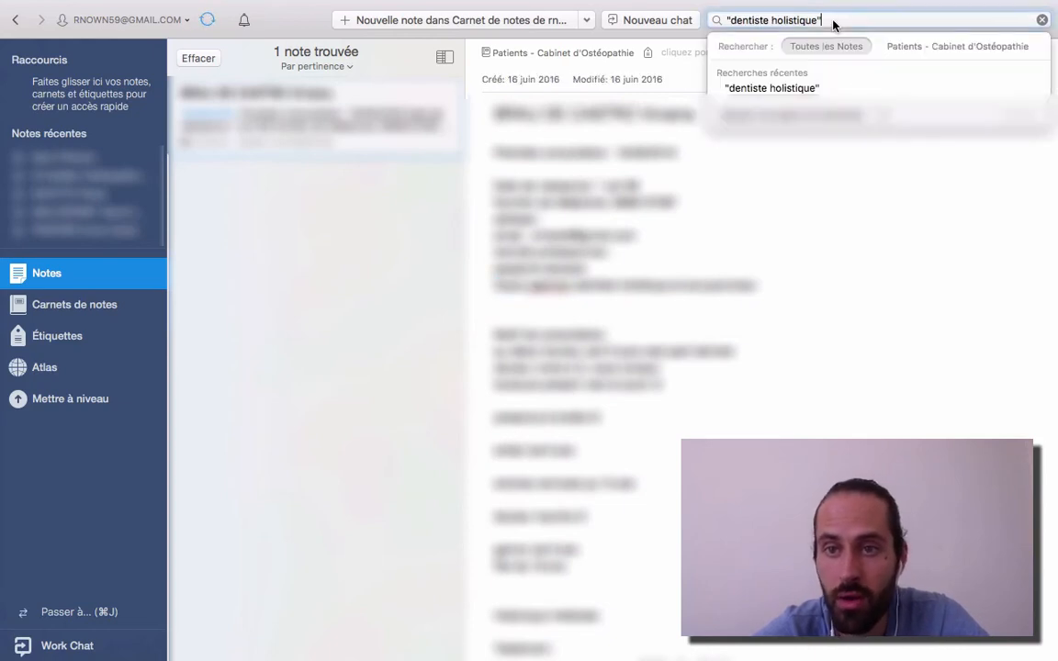
drag(841, 24, 732, 24)
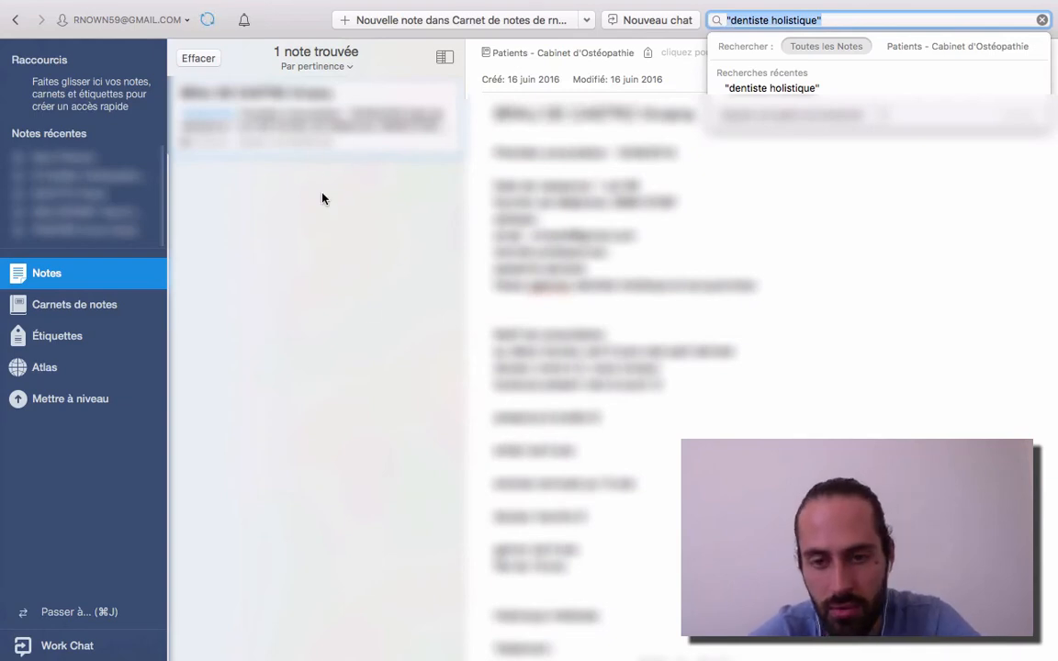
click(561, 175)
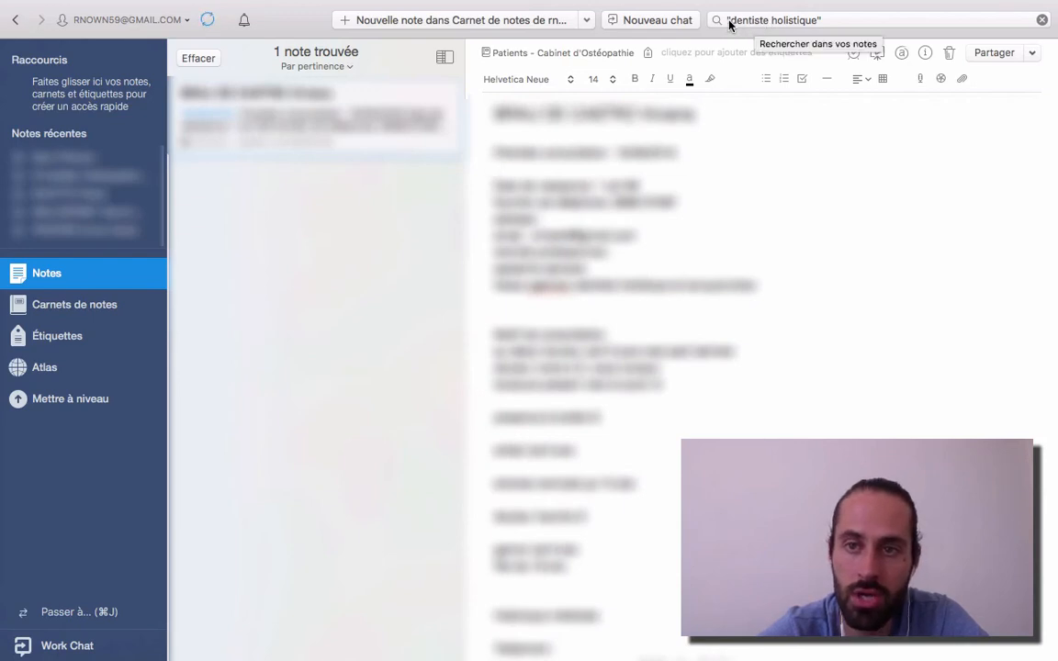
drag(730, 24, 793, 24)
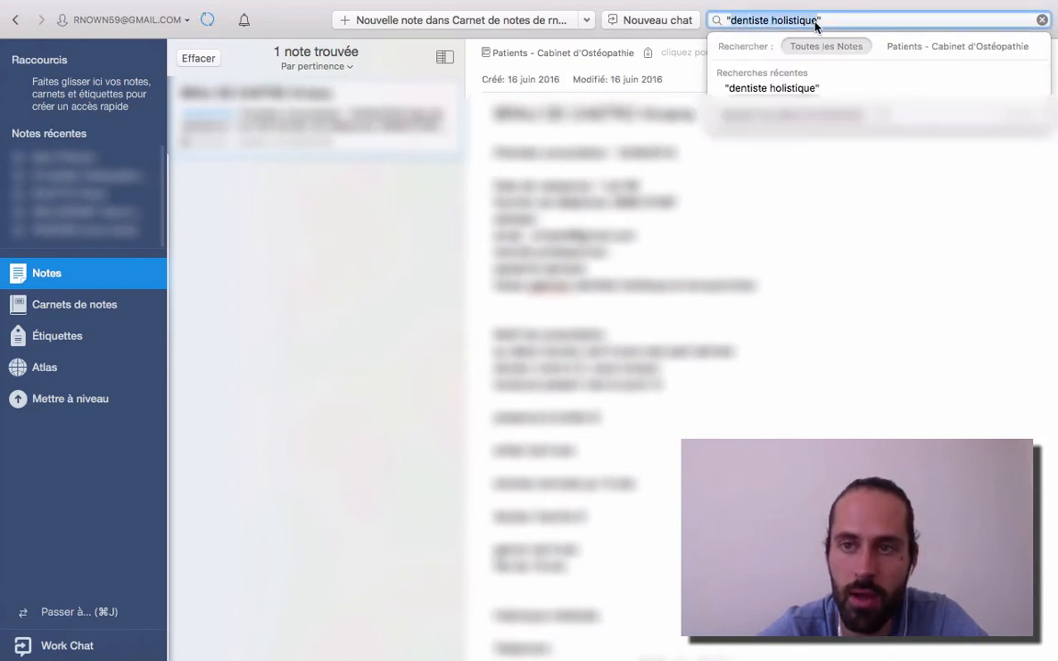
click(754, 204)
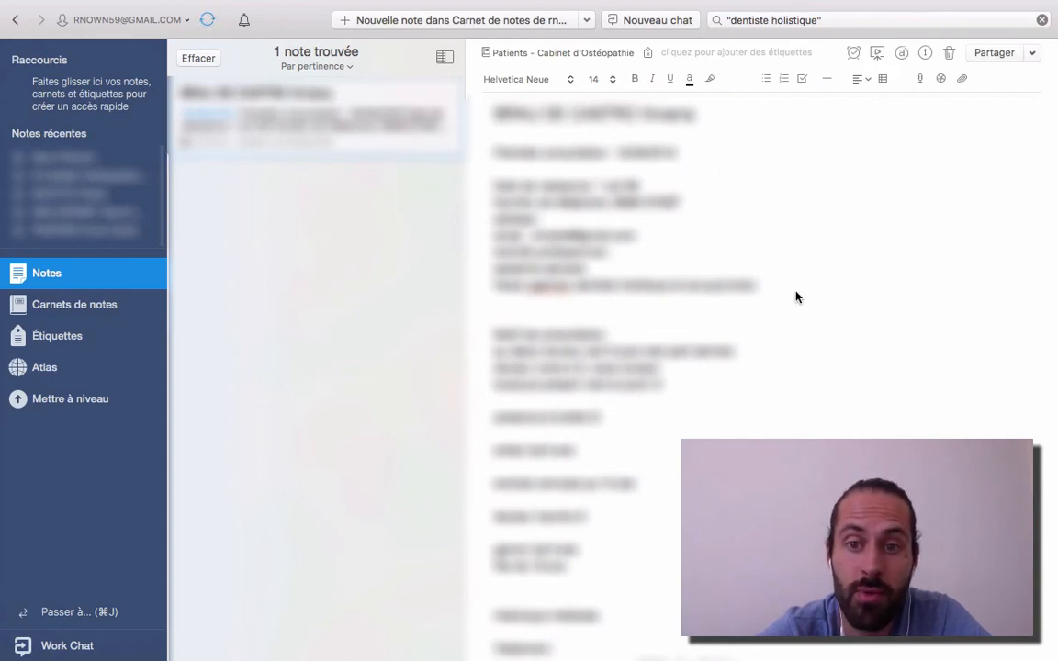
scroll(797, 298, down, 3)
scroll(706, 293, up, 5)
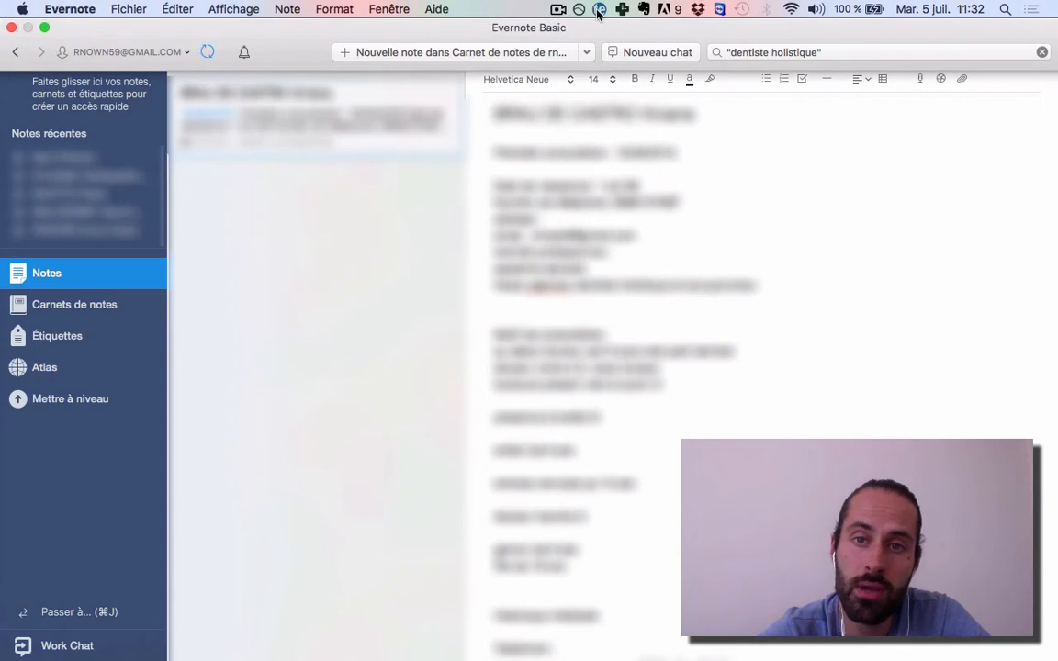
click(599, 10)
click(674, 249)
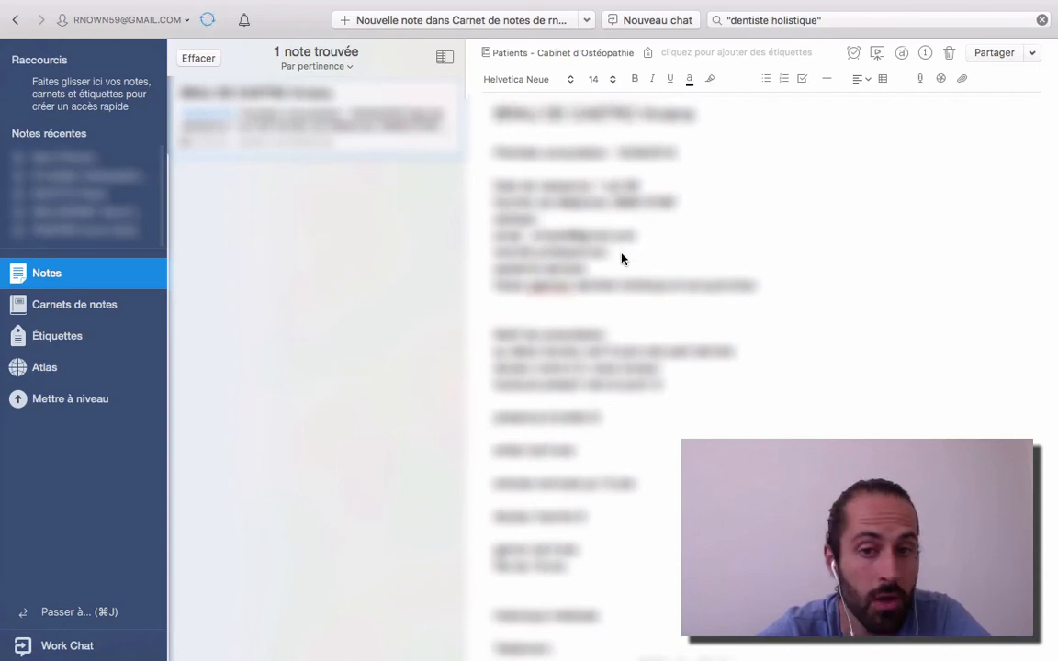
key(ctrl+Left)
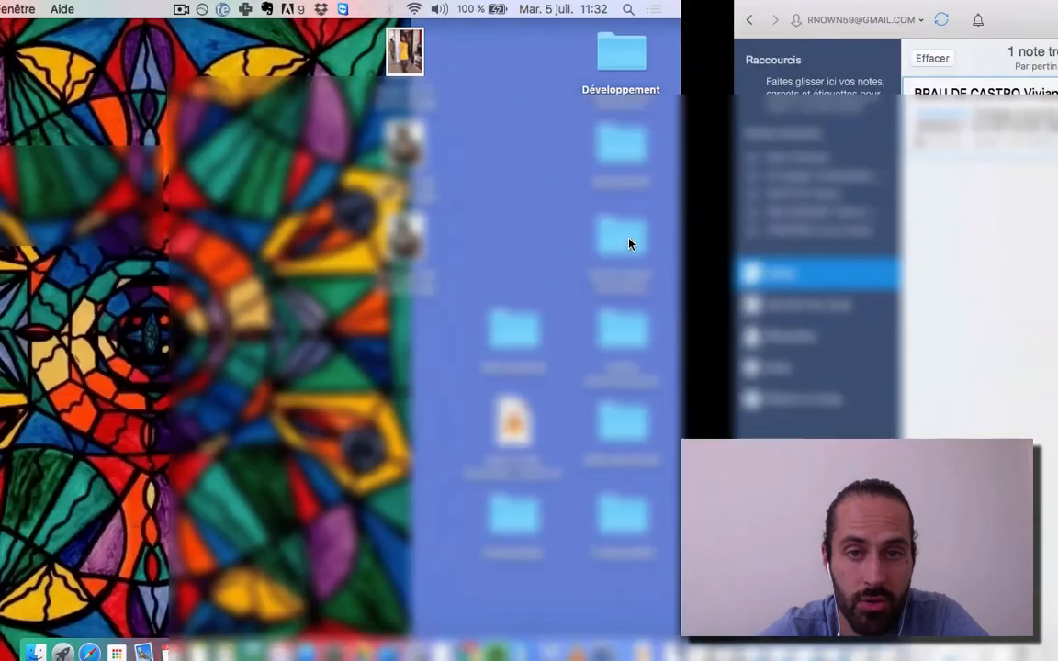
key(ctrl+Right)
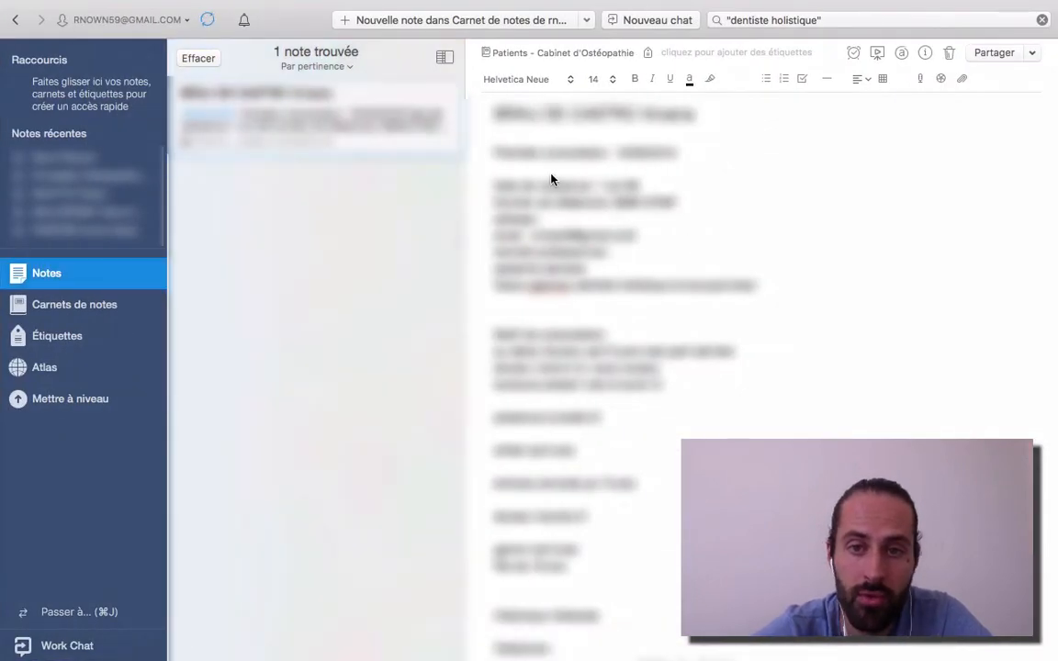